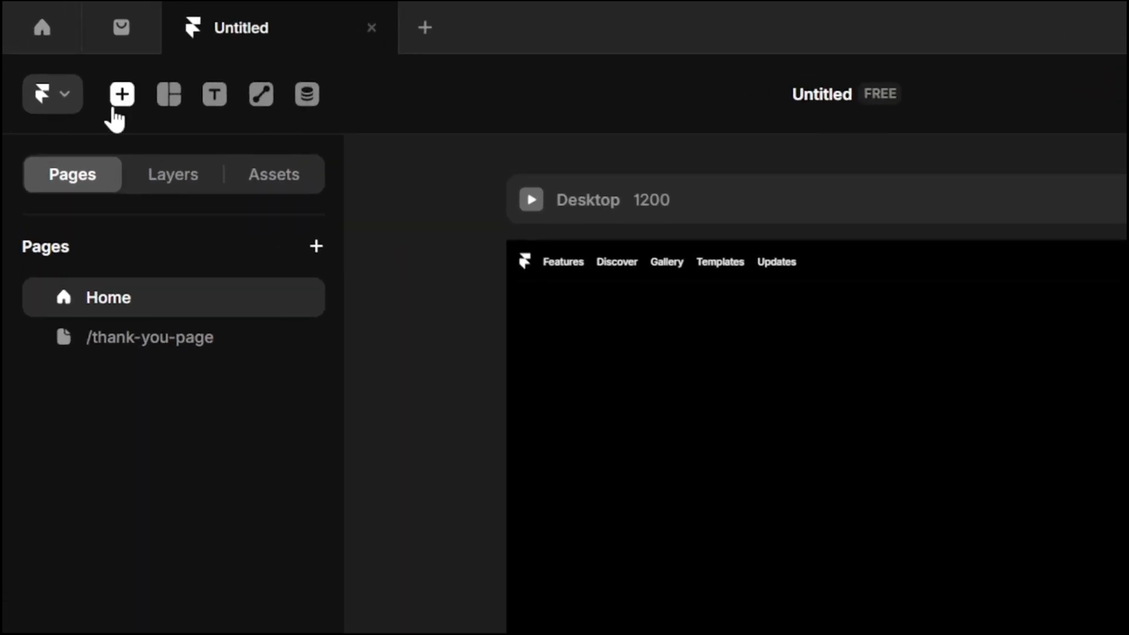
# - Find the Form Builder among the Forms elements and place it on the Home page's Desktop frame
pyautogui.click(82, 64)
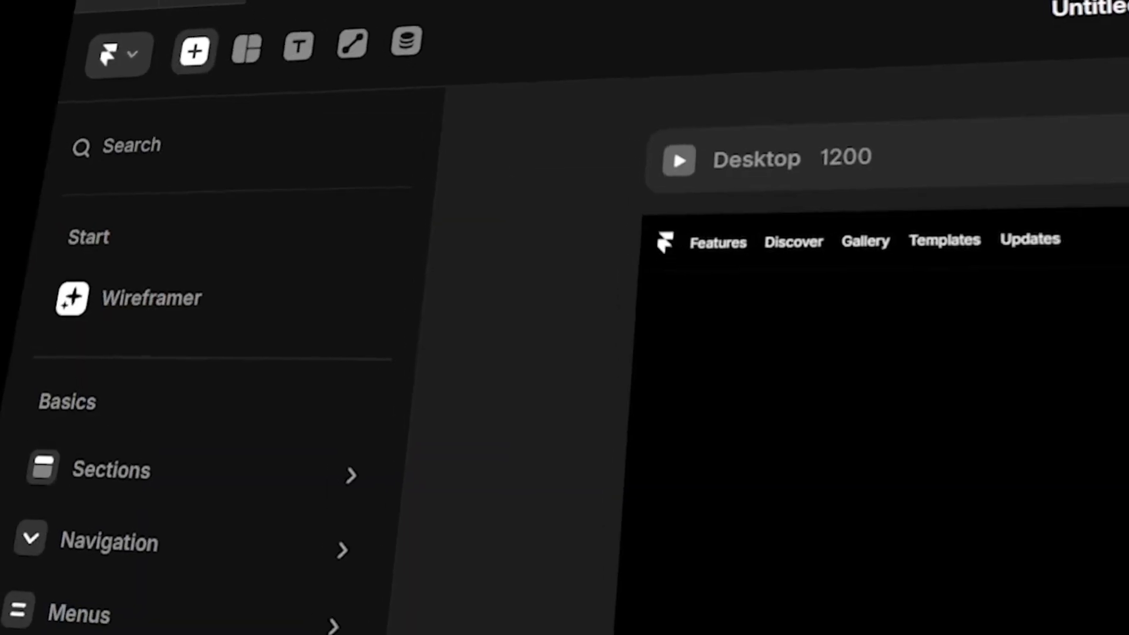
pyautogui.write('form')
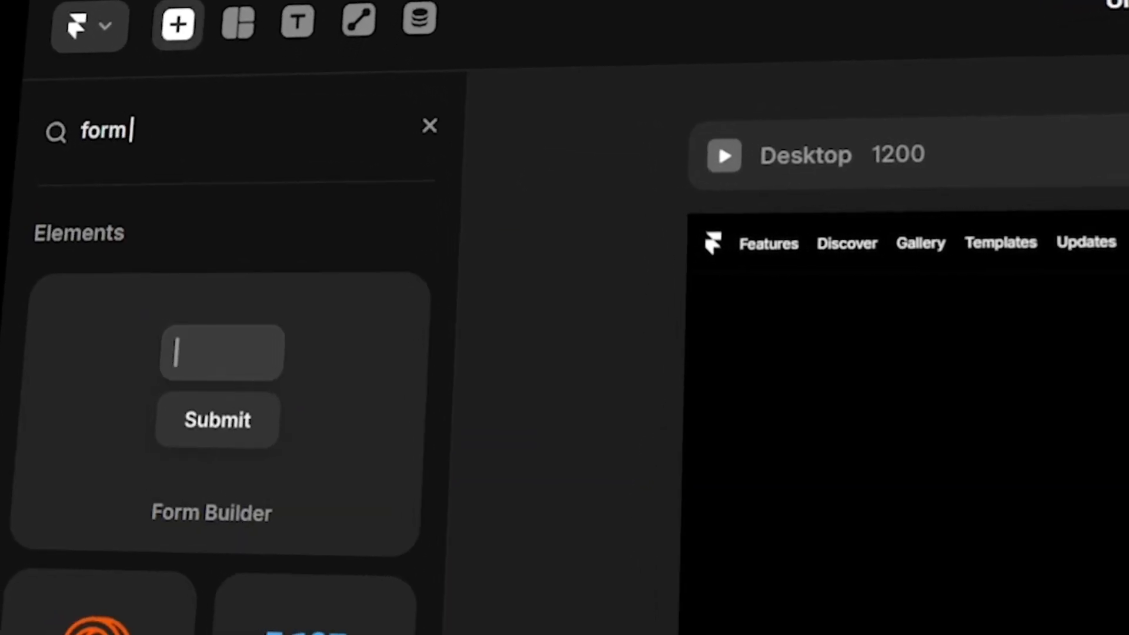
pyautogui.click(430, 125)
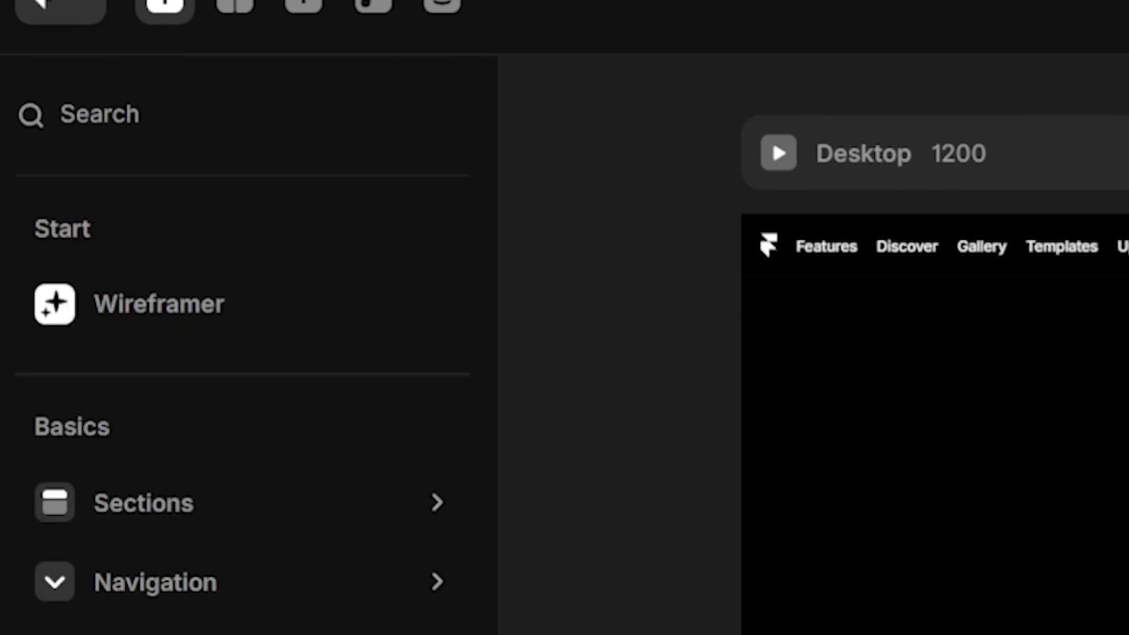
pyautogui.scroll(-5, 177, 623)
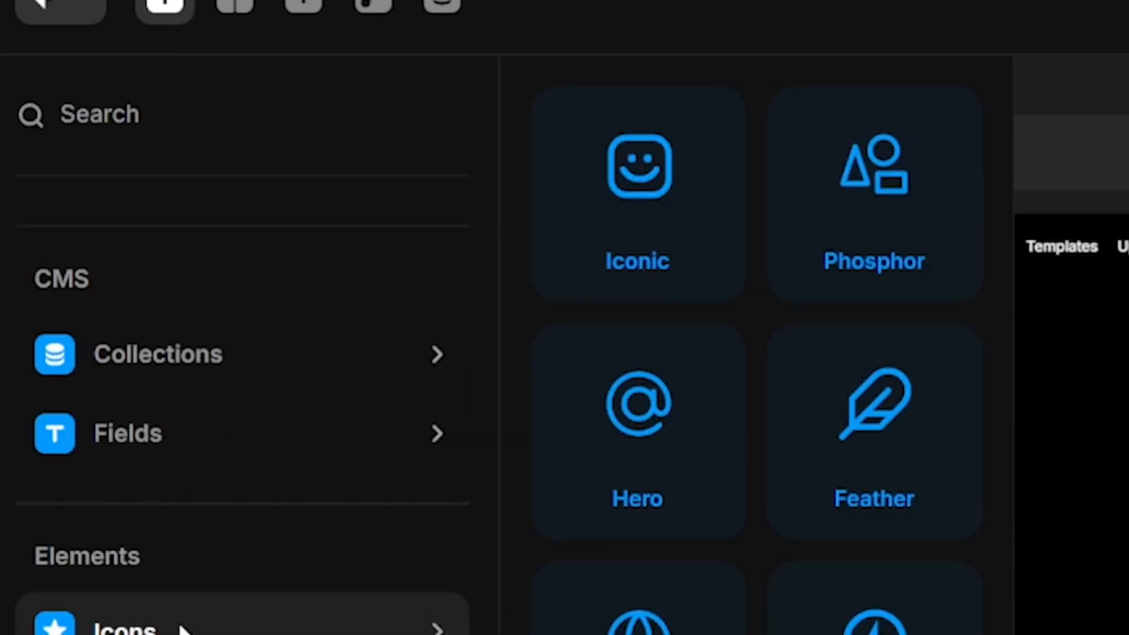
pyautogui.scroll(-5, 176, 623)
pyautogui.moveTo(50, 367)
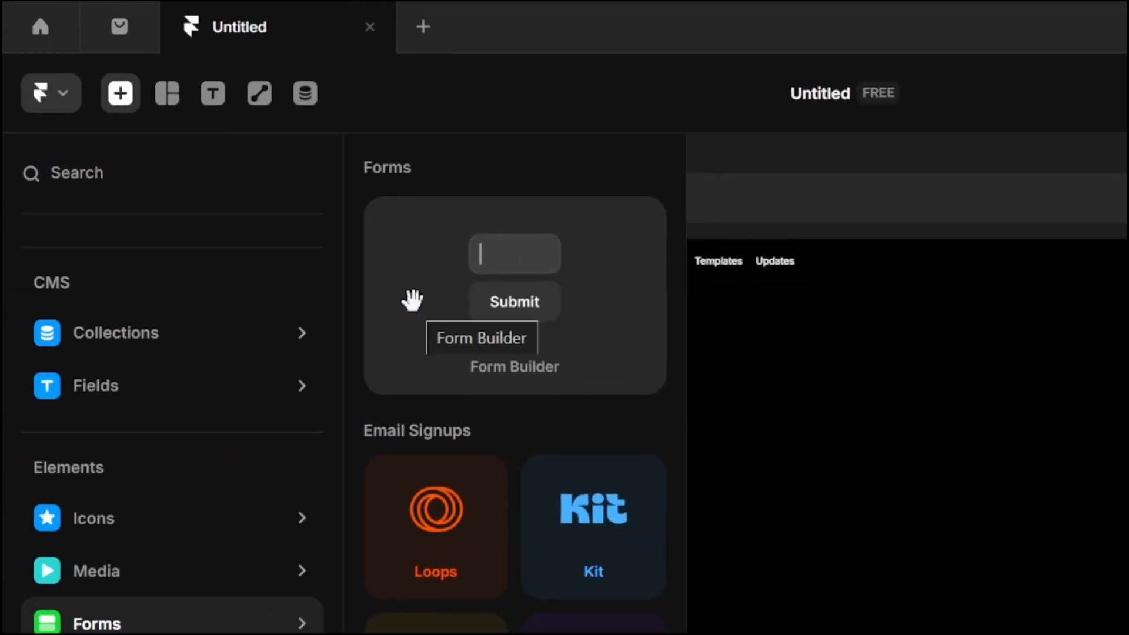
pyautogui.moveTo(412, 300); pyautogui.dragTo(566, 316)
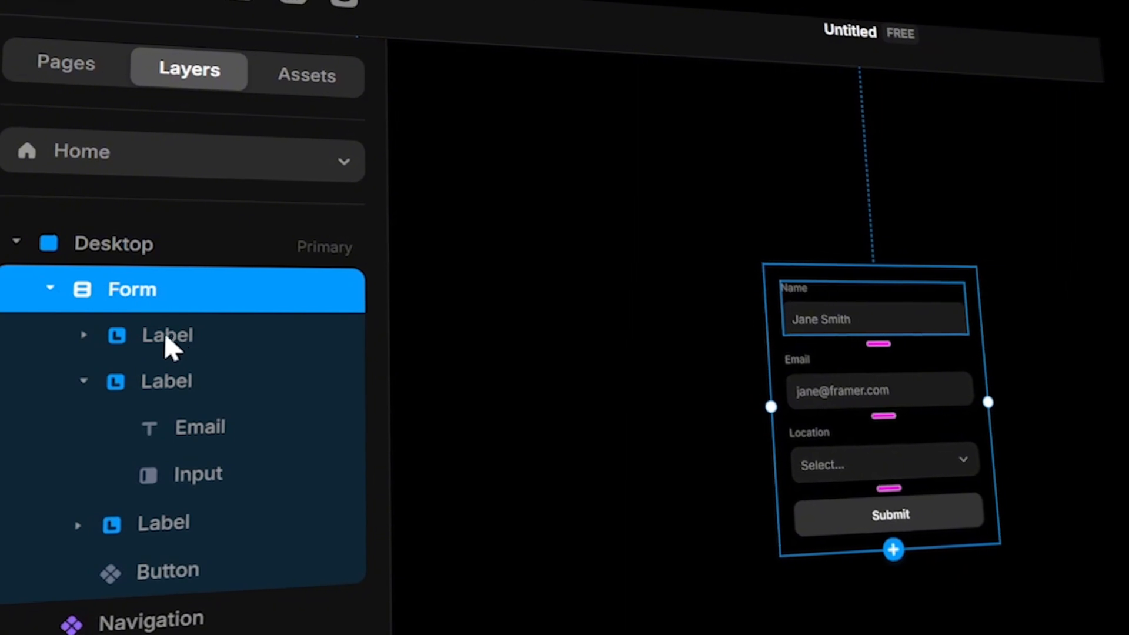
# - Inspect the form's layer structure, including the Name label's input and the submit button
pyautogui.click(84, 334)
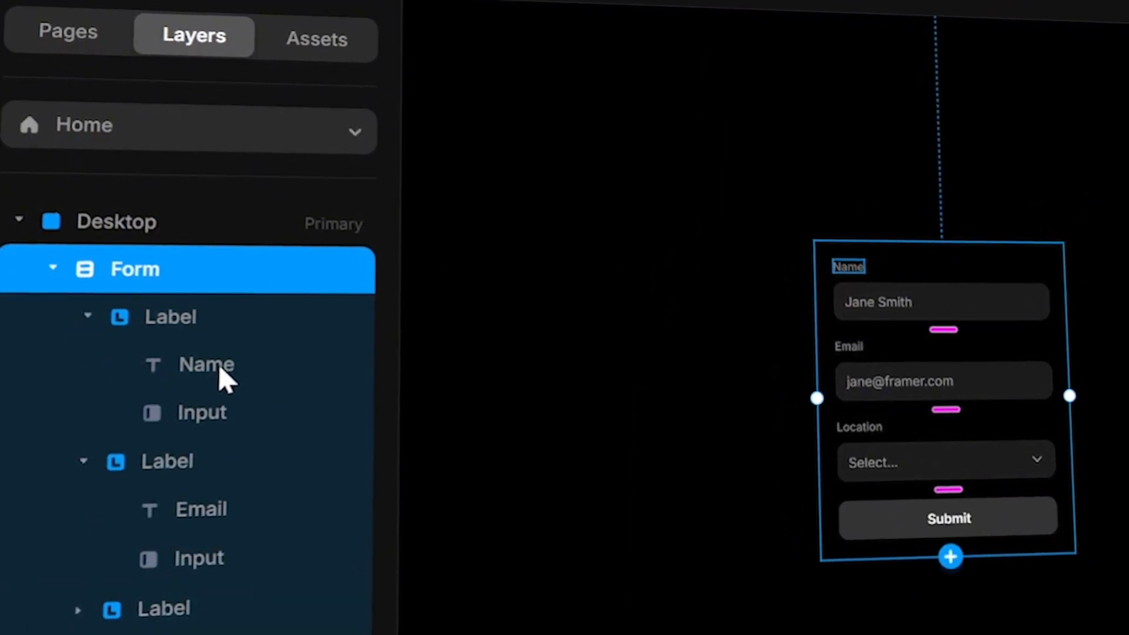
pyautogui.click(216, 414)
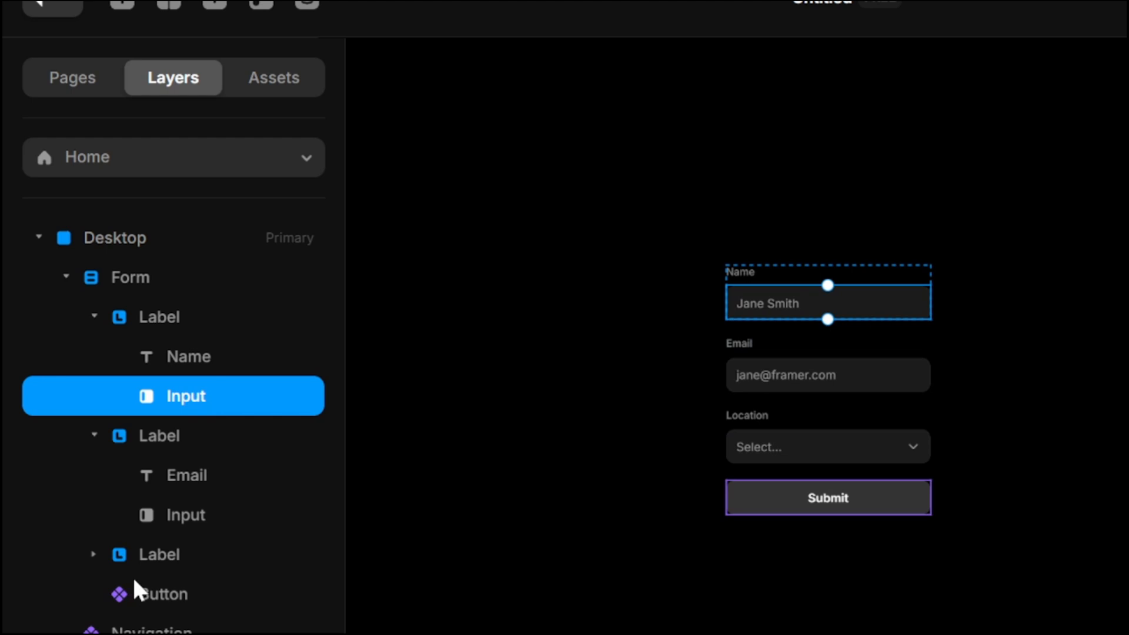
pyautogui.click(134, 580)
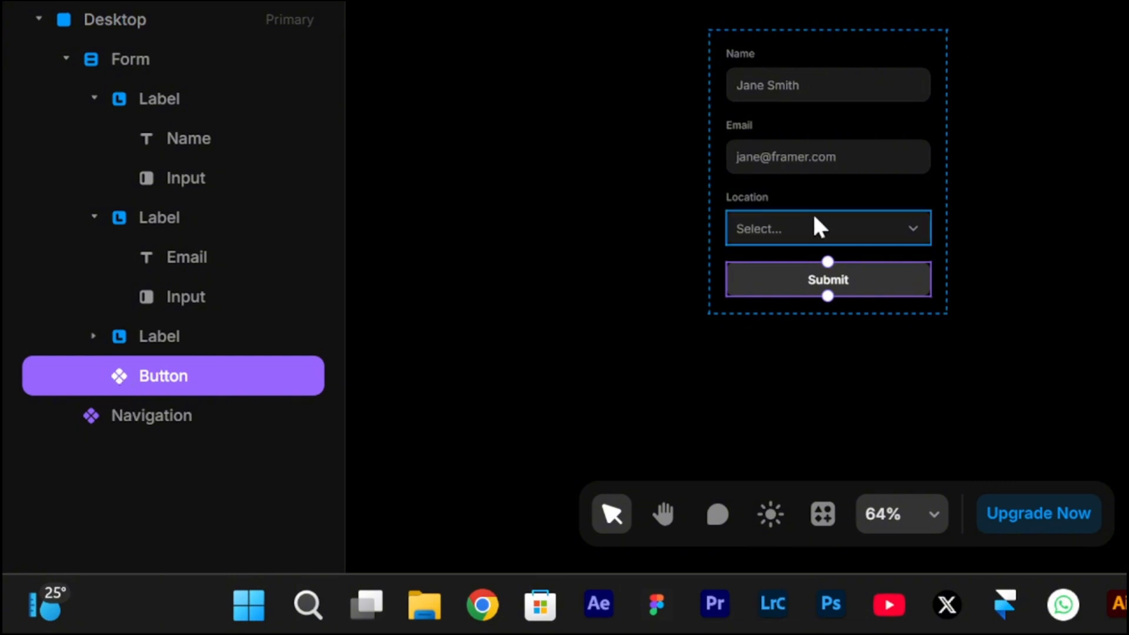
# - Open the Submit button component and examine its variants, such as Loading, Disabled and Success
pyautogui.doubleClick(893, 282)
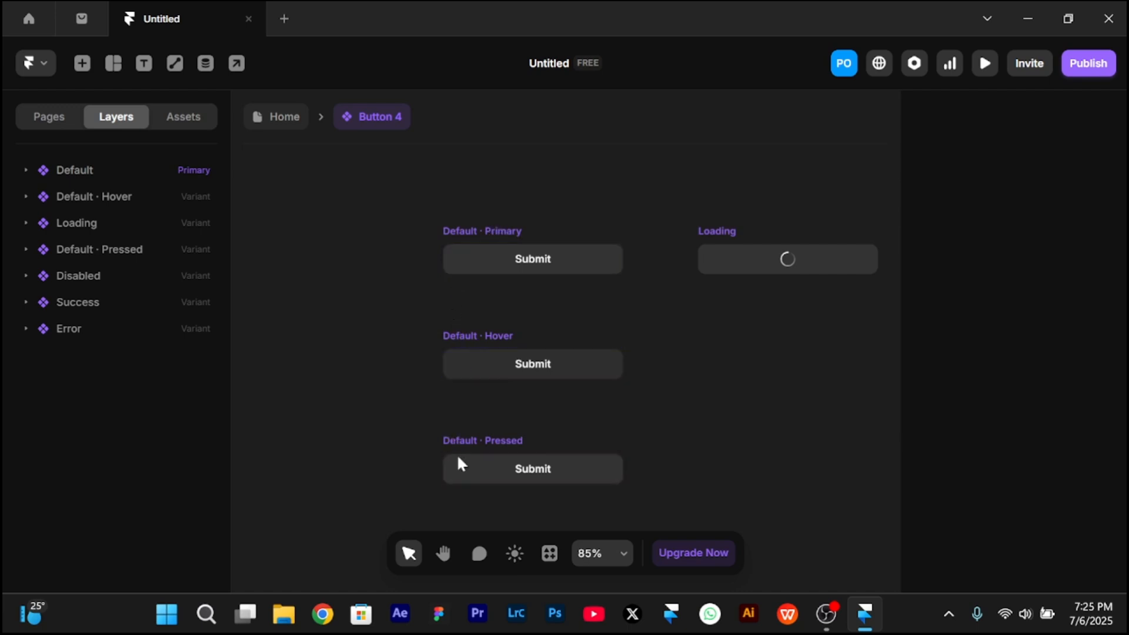
pyautogui.hscroll(5, 457, 464)
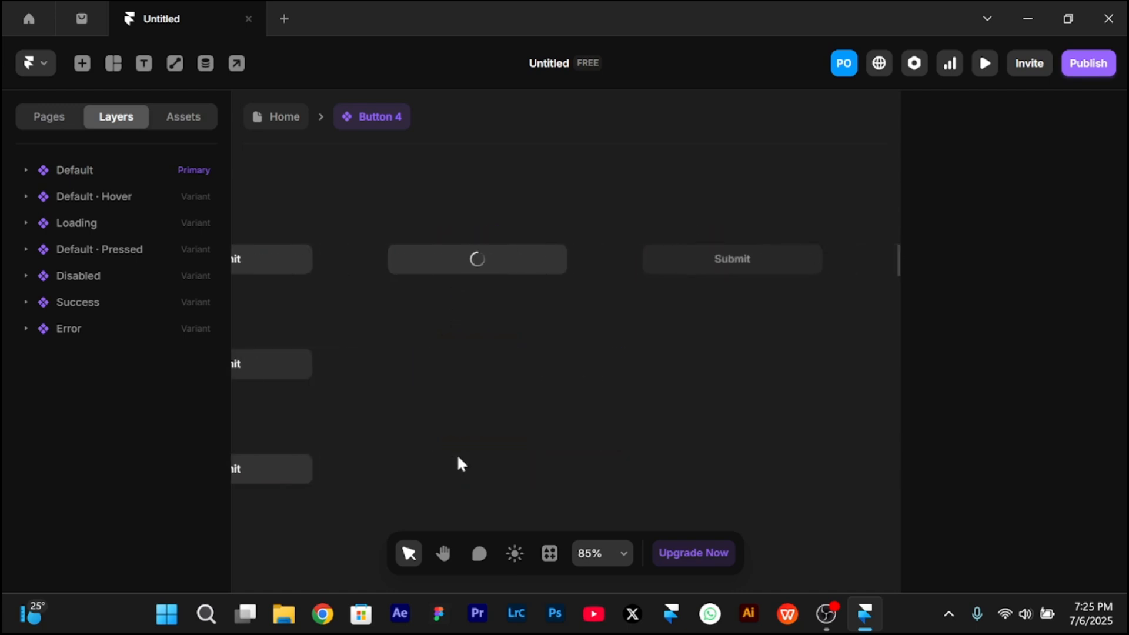
pyautogui.hscroll(6, 450, 255)
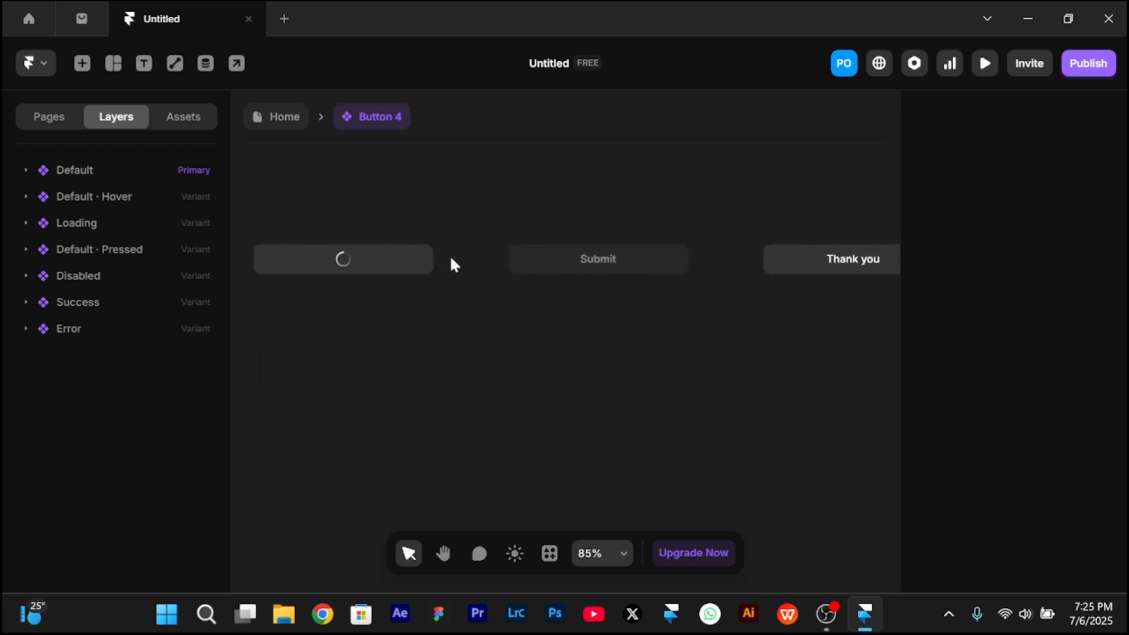
pyautogui.hscroll(3, 598, 241)
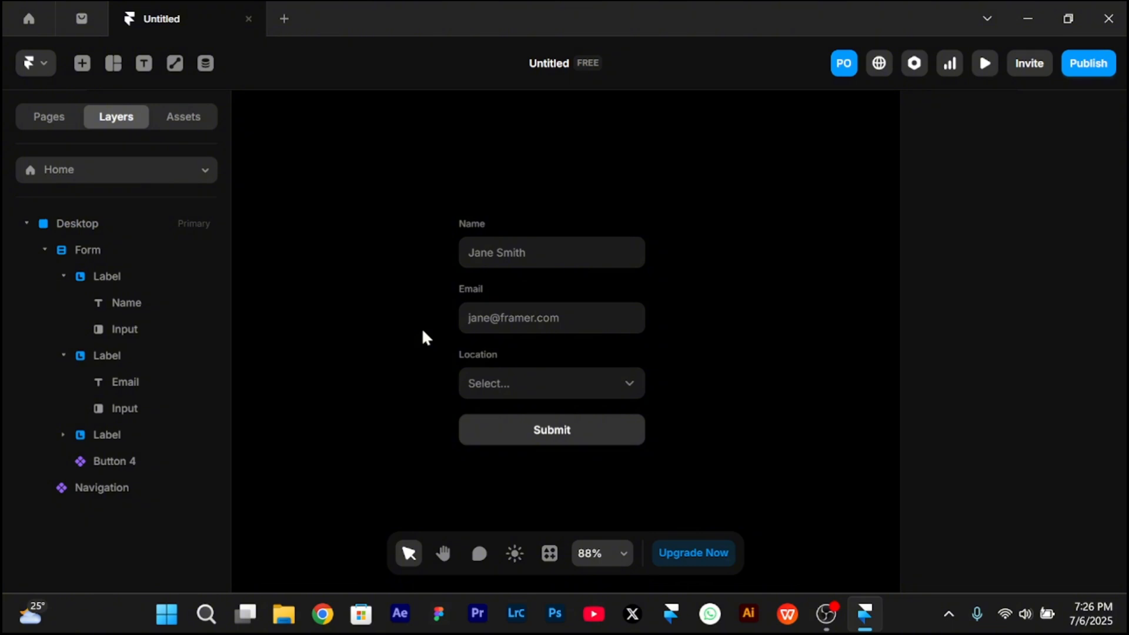
# - Give the whole form a solid dark fill of 141414
pyautogui.click(505, 340)
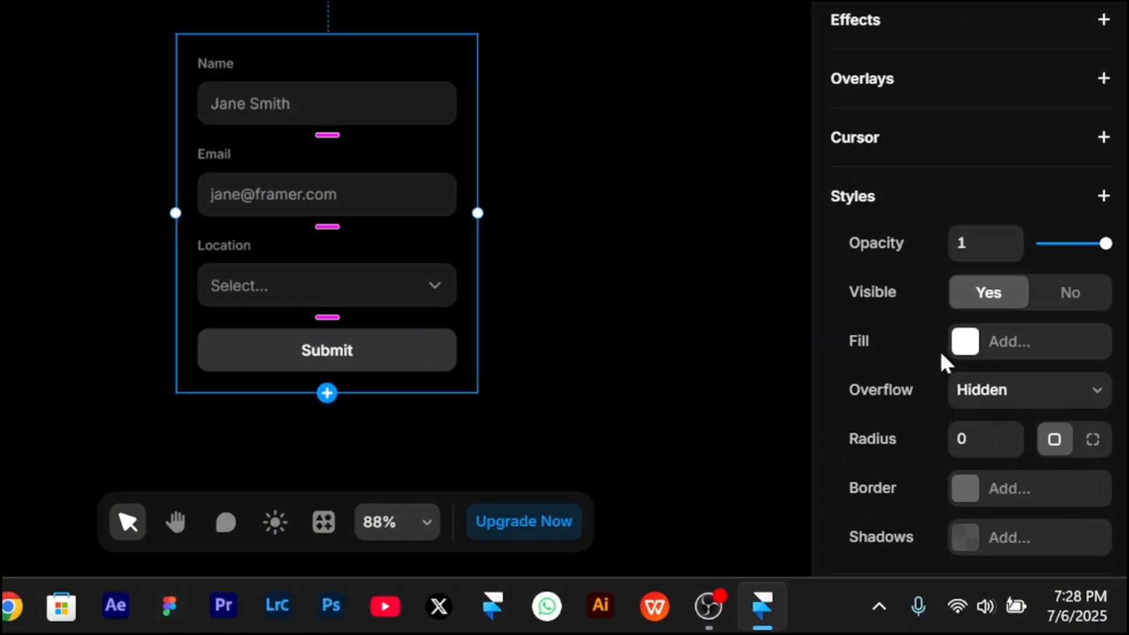
pyautogui.click(948, 329)
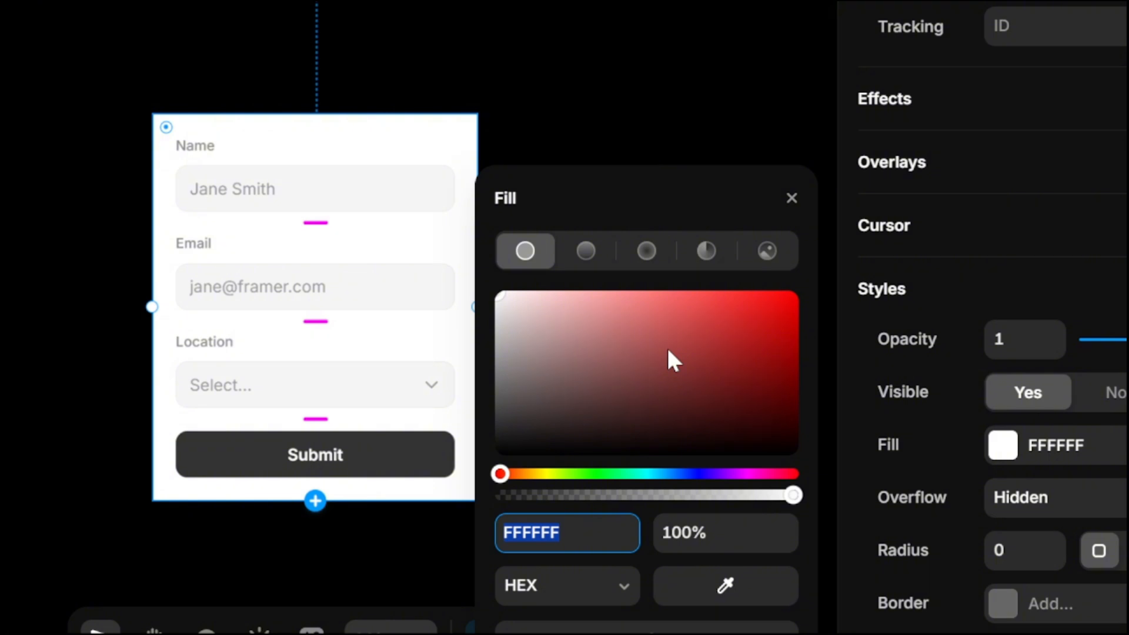
pyautogui.click(509, 436)
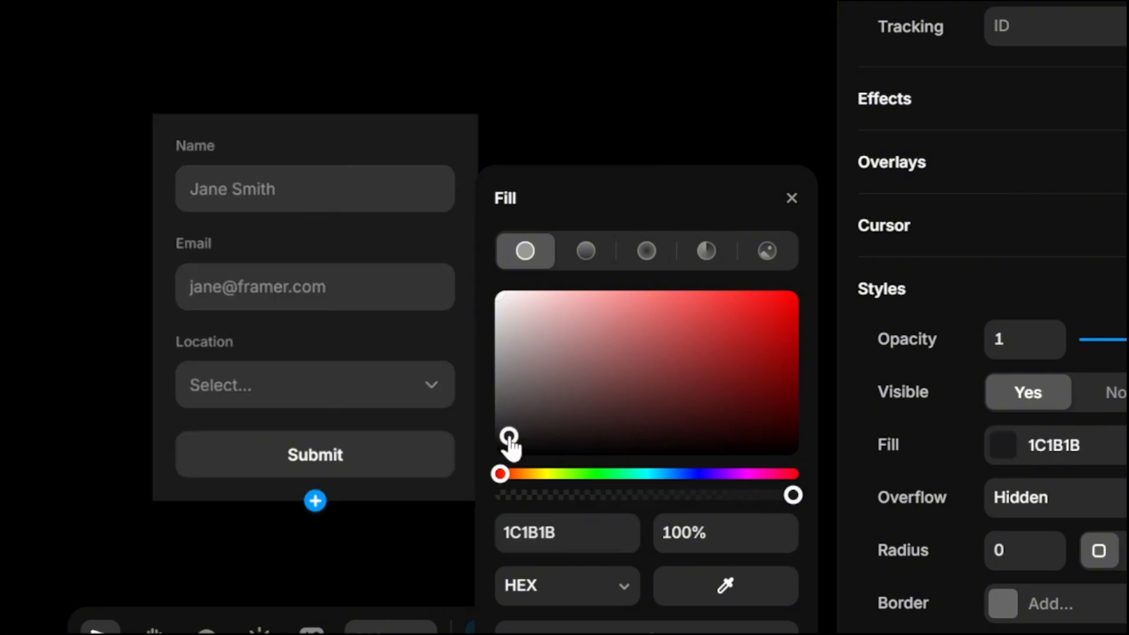
pyautogui.moveTo(509, 437)
pyautogui.mouseDown()
pyautogui.moveTo(490, 430)
pyautogui.moveTo(491, 444)
pyautogui.mouseUp()
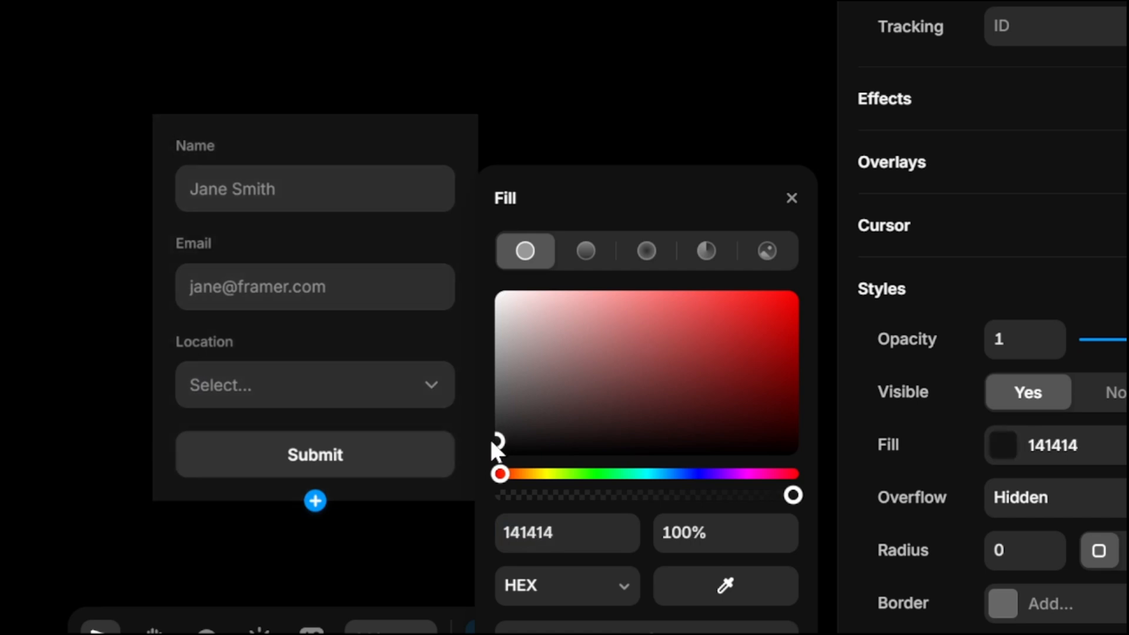
pyautogui.click(539, 42)
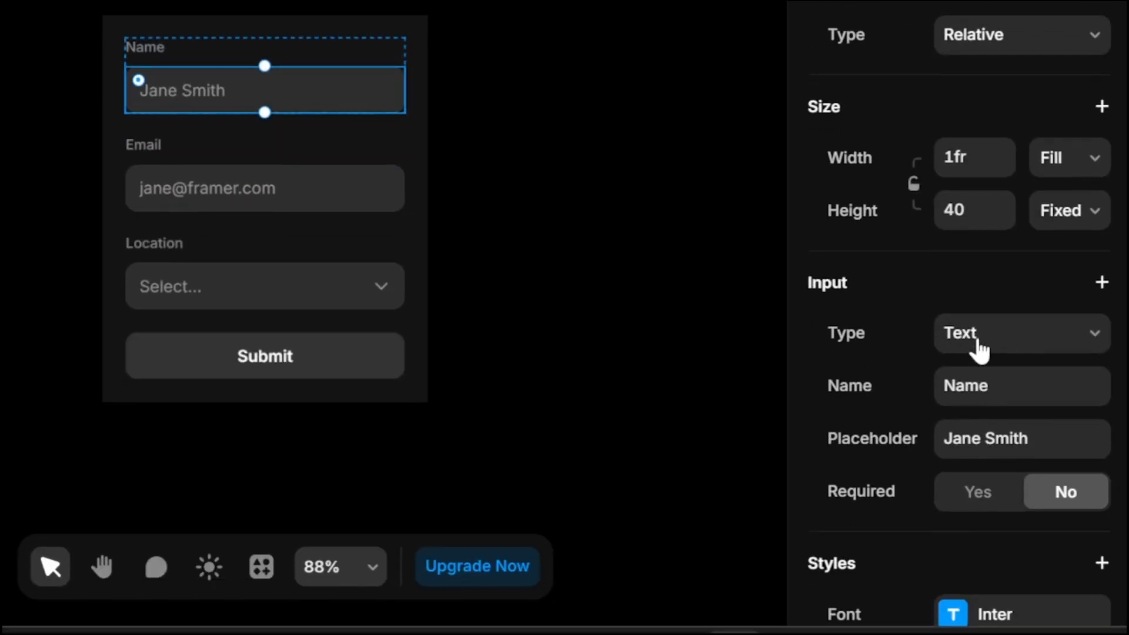
# - Try the Text Area type on the form's Name input
pyautogui.click(981, 503)
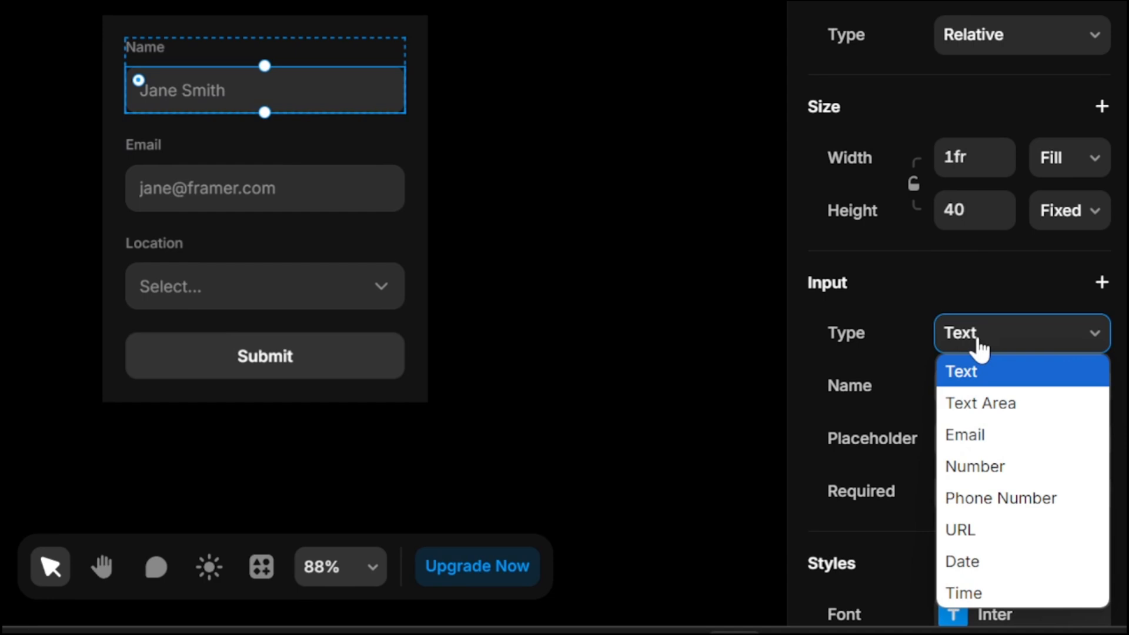
pyautogui.click(979, 402)
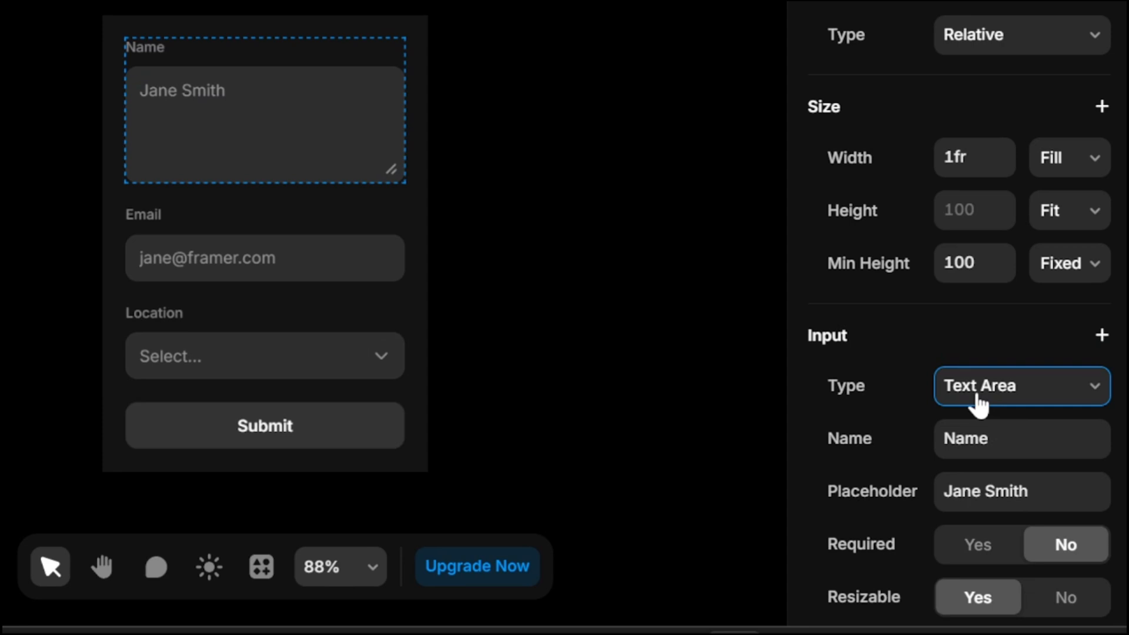
pyautogui.click(978, 404)
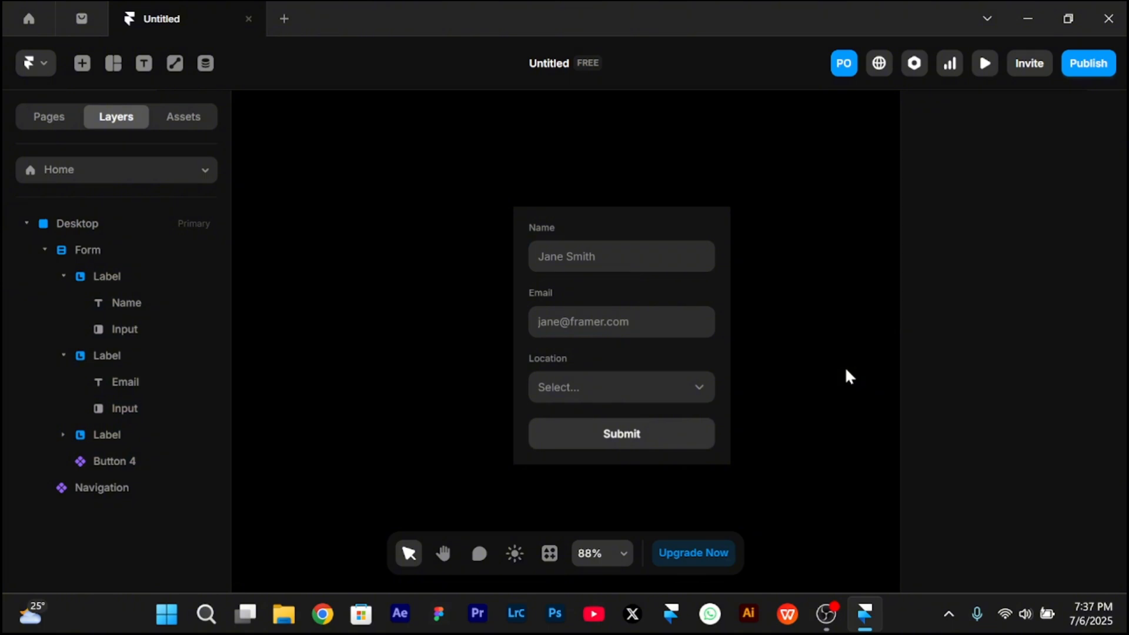
# - Add a Checkbox field to the form and test it in the page preview
pyautogui.click(703, 352)
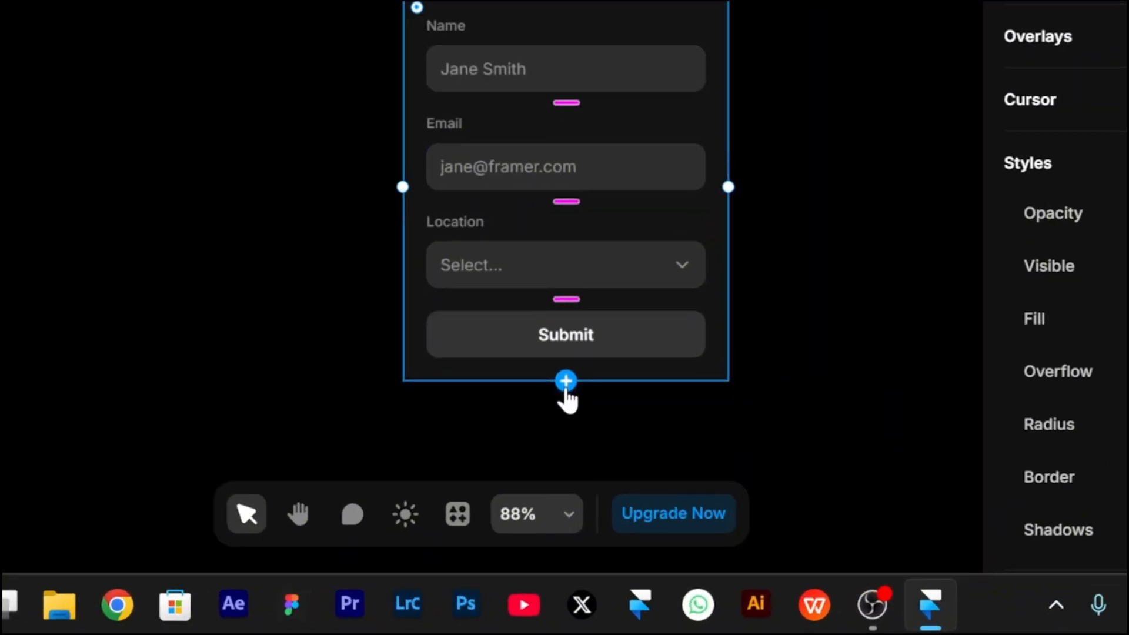
pyautogui.click(566, 383)
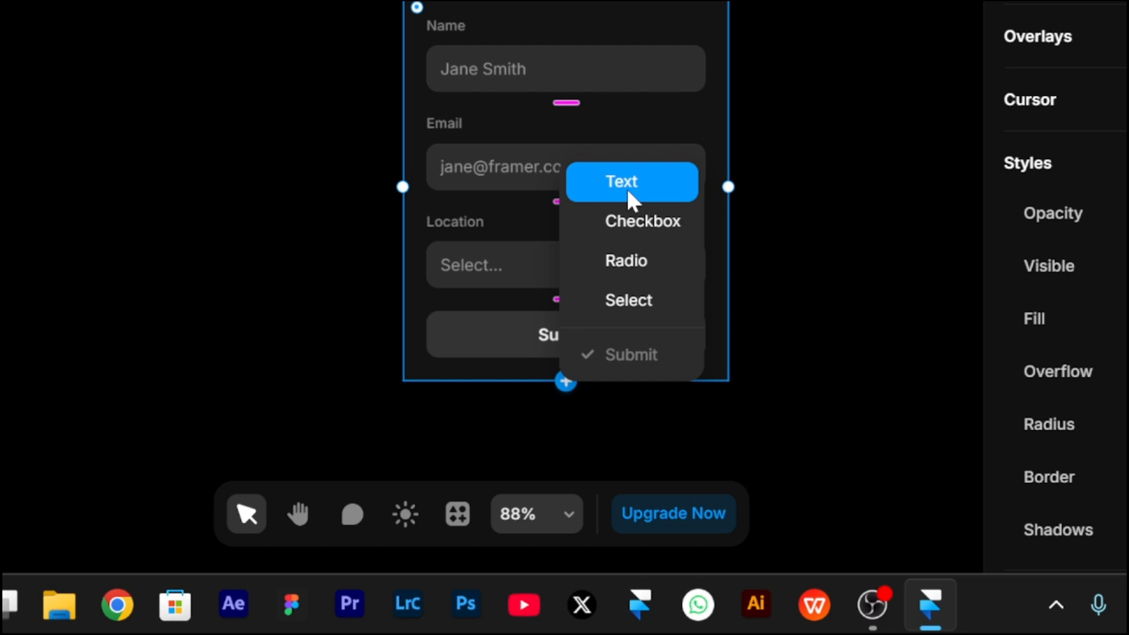
pyautogui.click(641, 220)
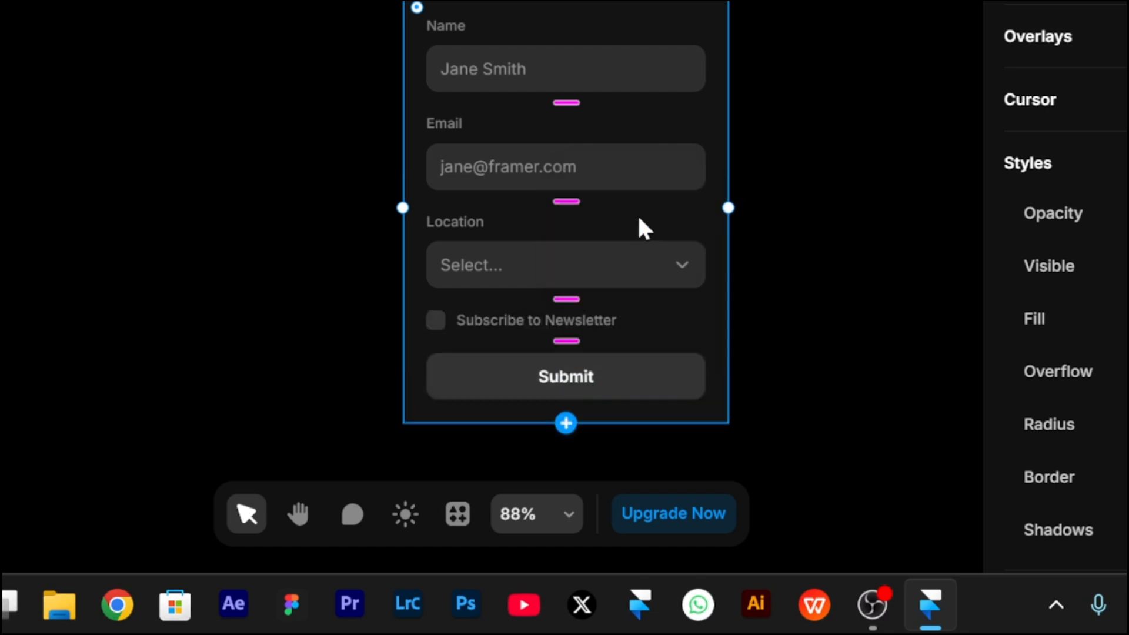
pyautogui.scroll(-4, 588, 488)
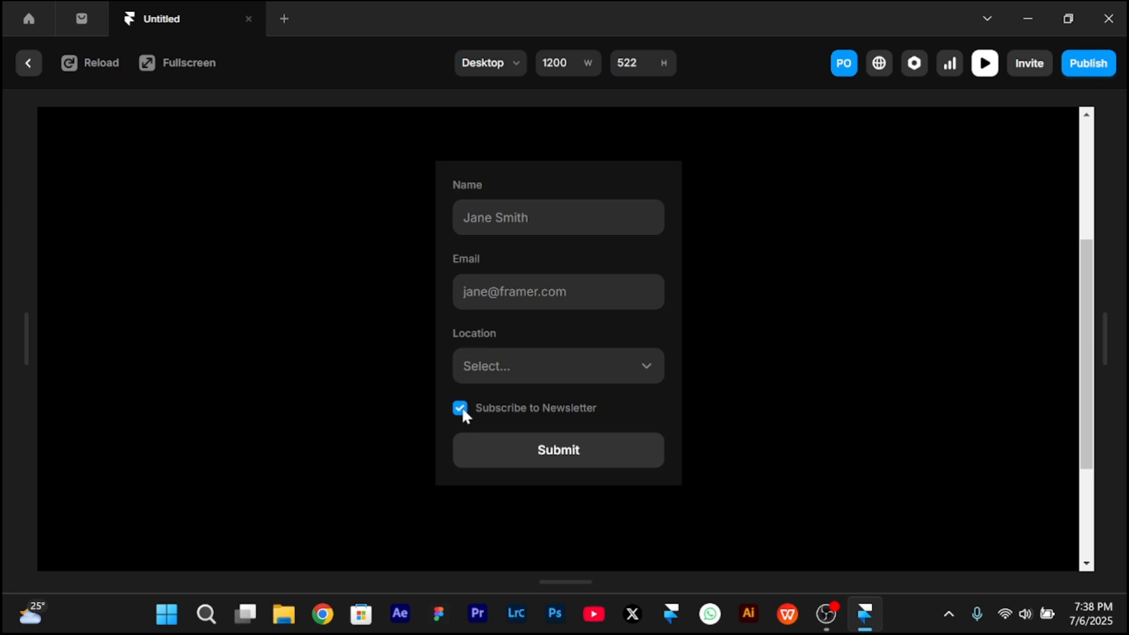
pyautogui.press('Escape')
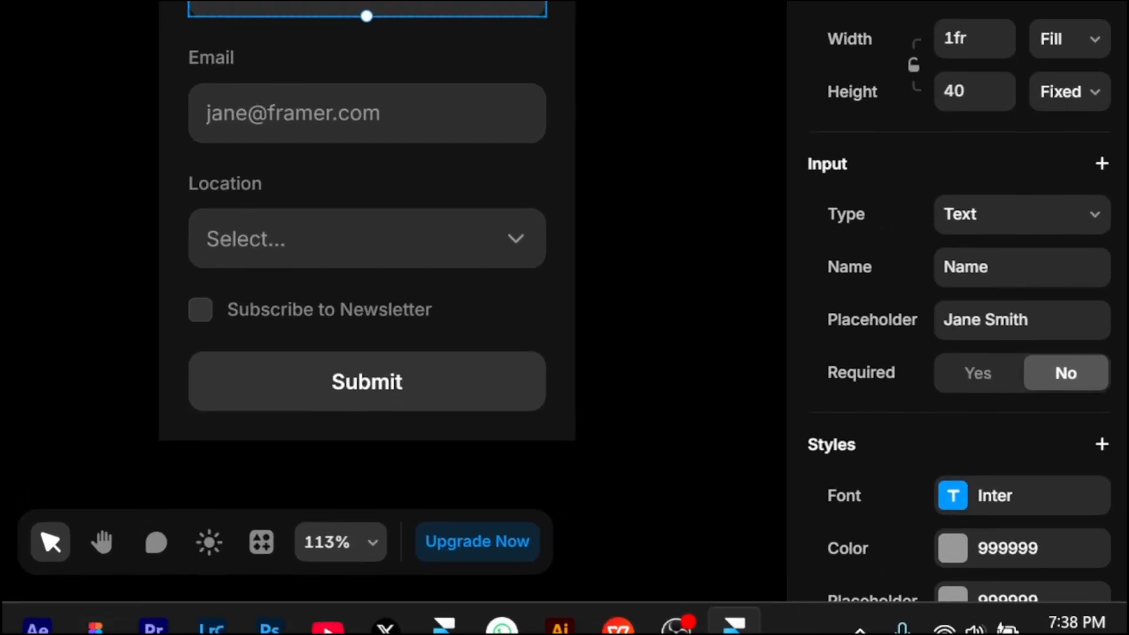
# - Set the Name input's placeholder to "enter registratiom num" and its field name to "Registration num"
pyautogui.click(1026, 317)
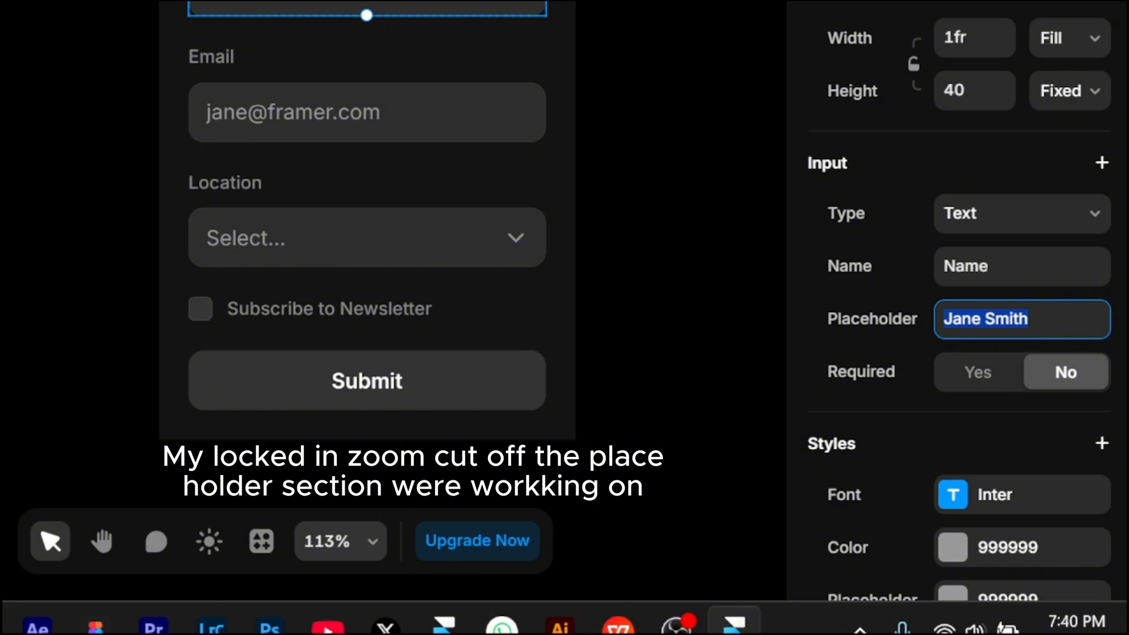
pyautogui.write('enter')
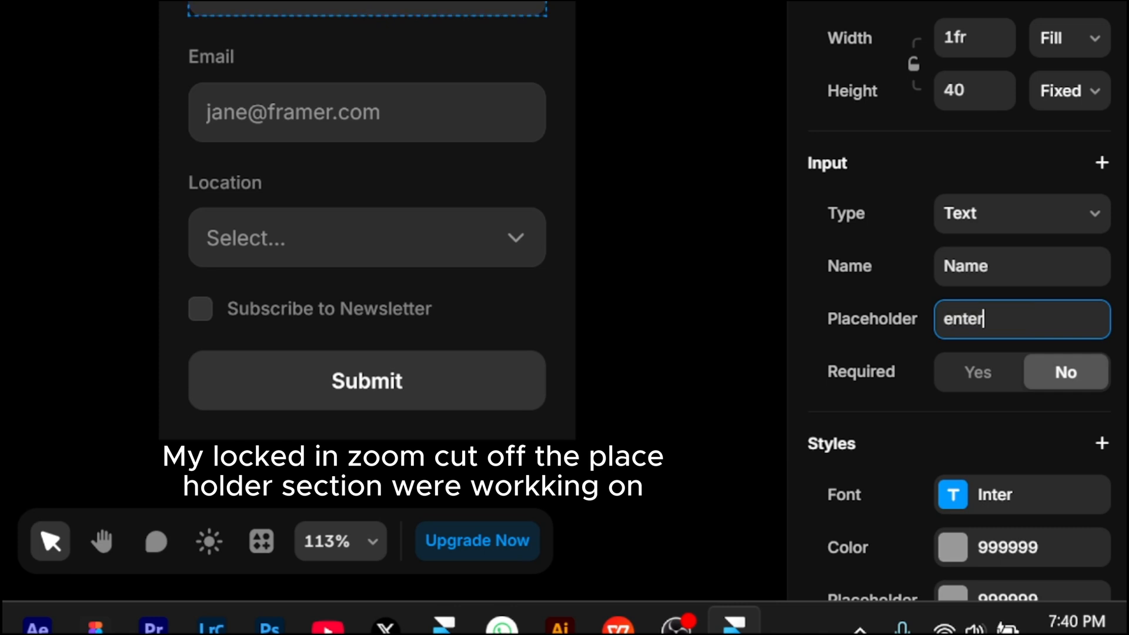
pyautogui.write('registratiom')
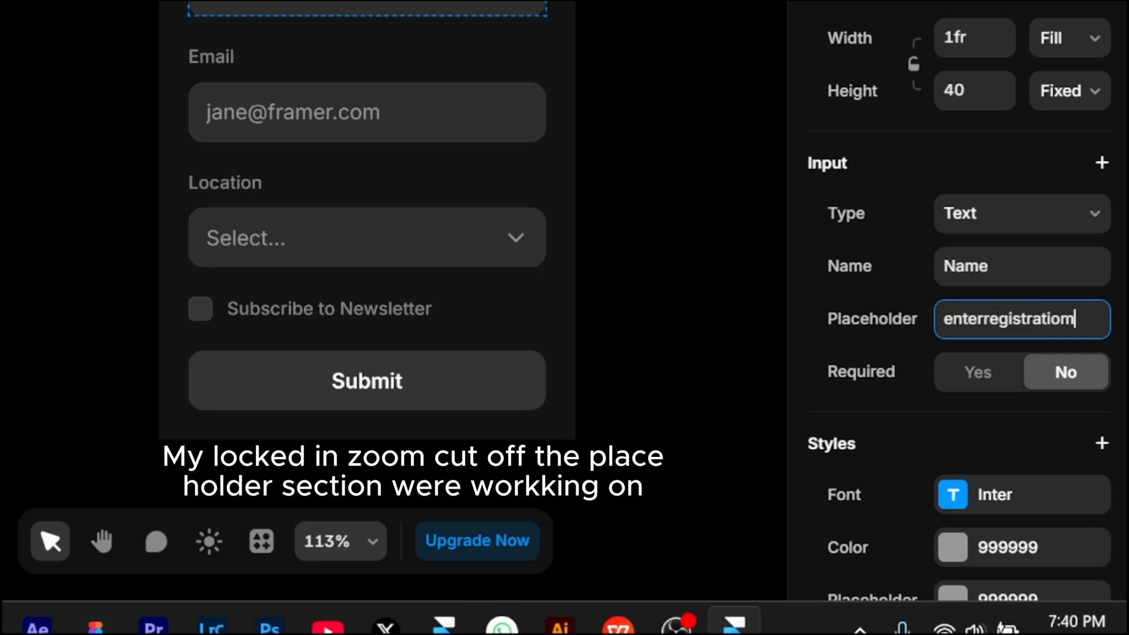
pyautogui.write(' num')
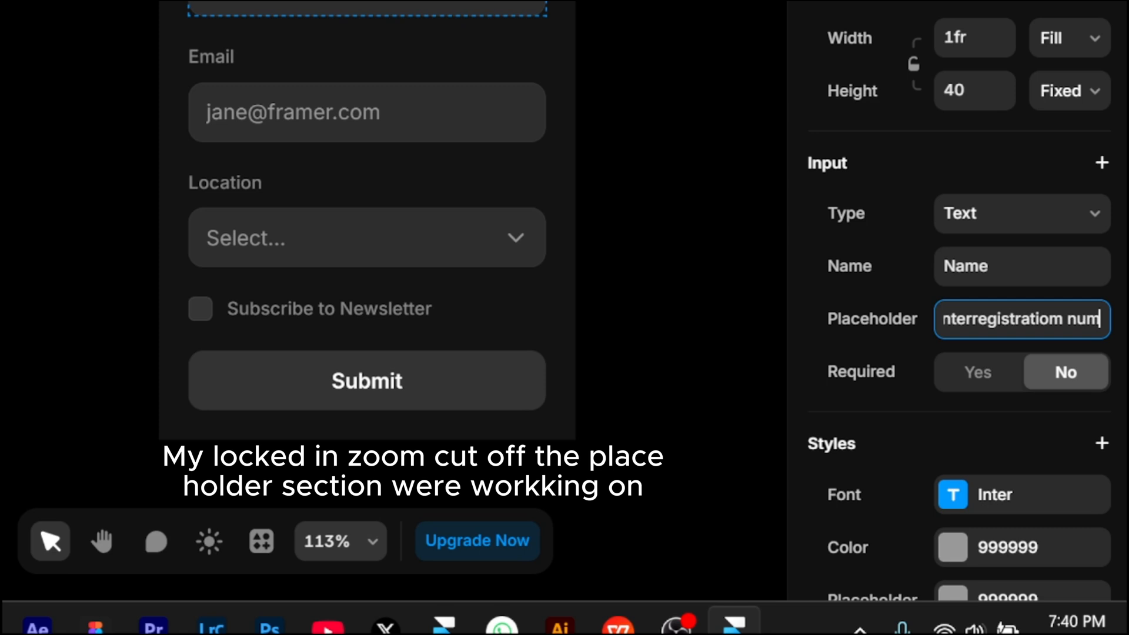
pyautogui.hotkey('ctrl', 'Left')
pyautogui.hotkey('ctrl', 'Left')
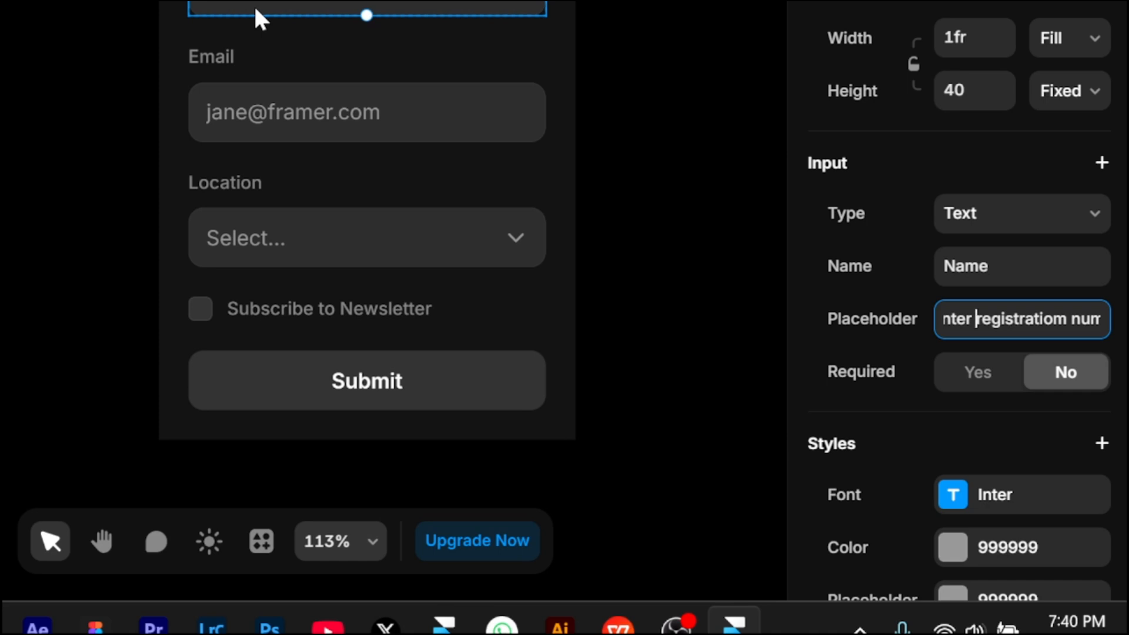
pyautogui.hotkey('shift', 'Tab')
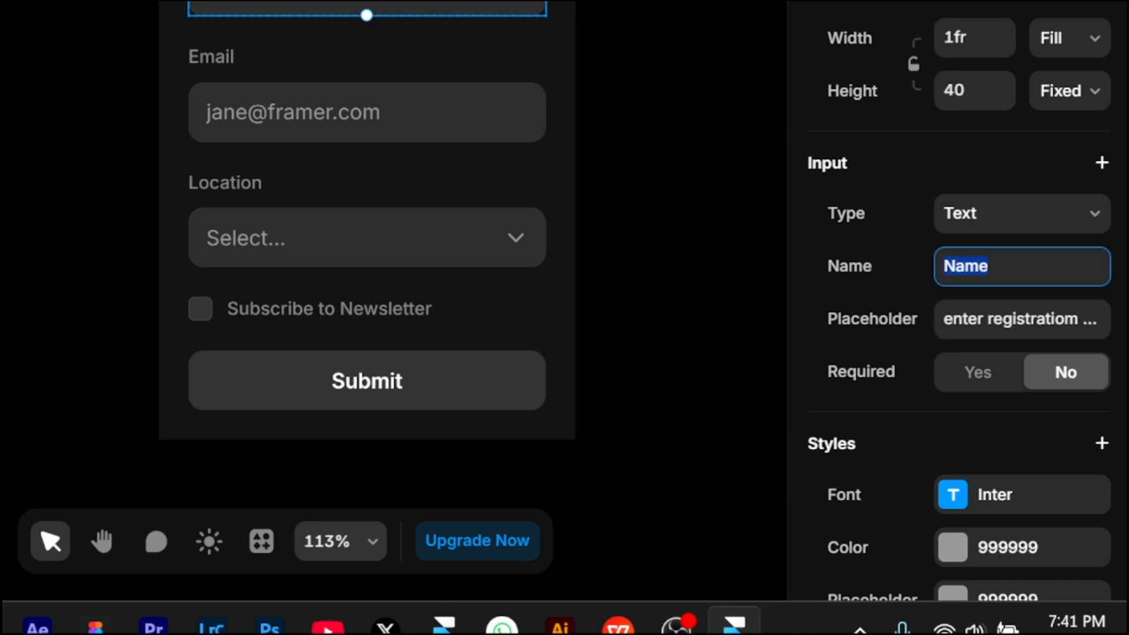
pyautogui.write('Registration num')
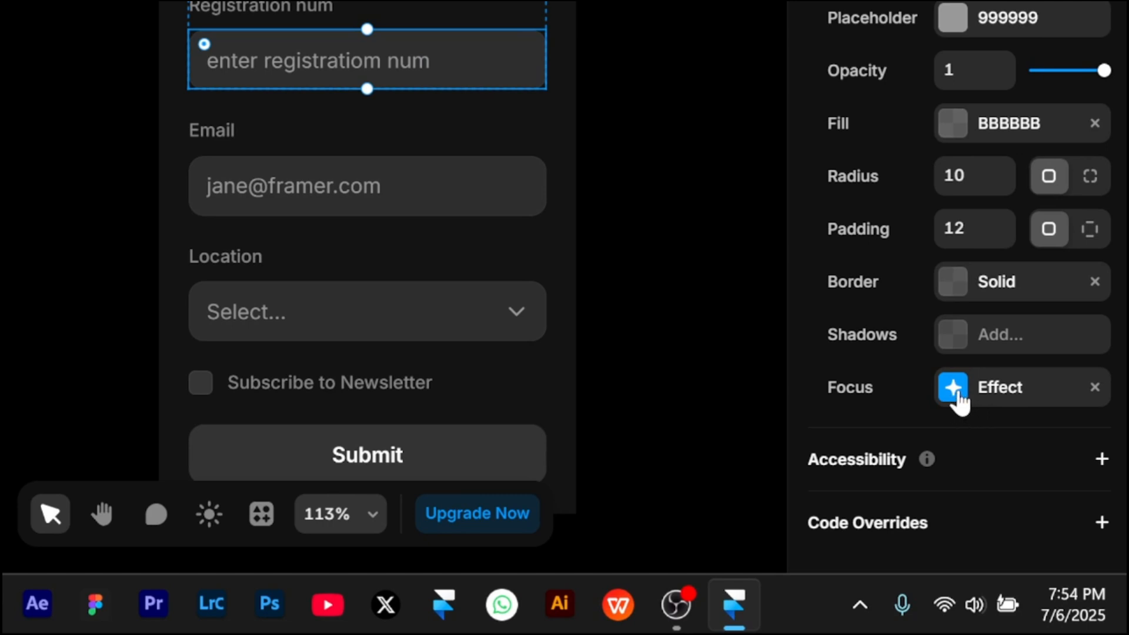
# - Add a dark blue 001726 fill to the registration input's Focus effect
pyautogui.click(956, 392)
pyautogui.moveTo(632, 280); pyautogui.dragTo(640, 146)
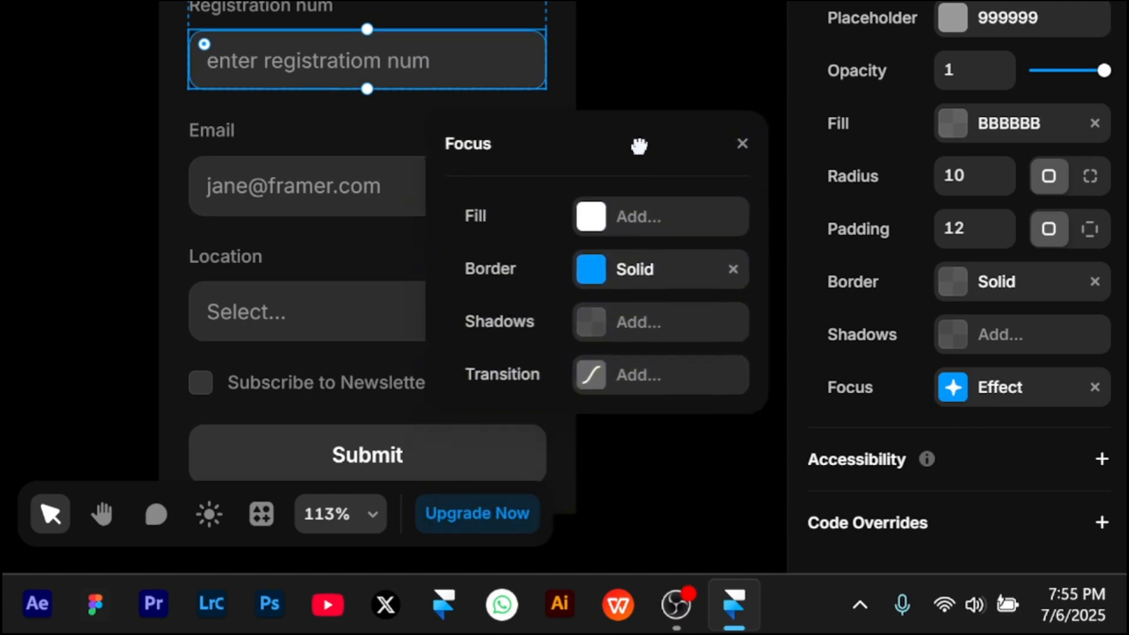
pyautogui.click(591, 219)
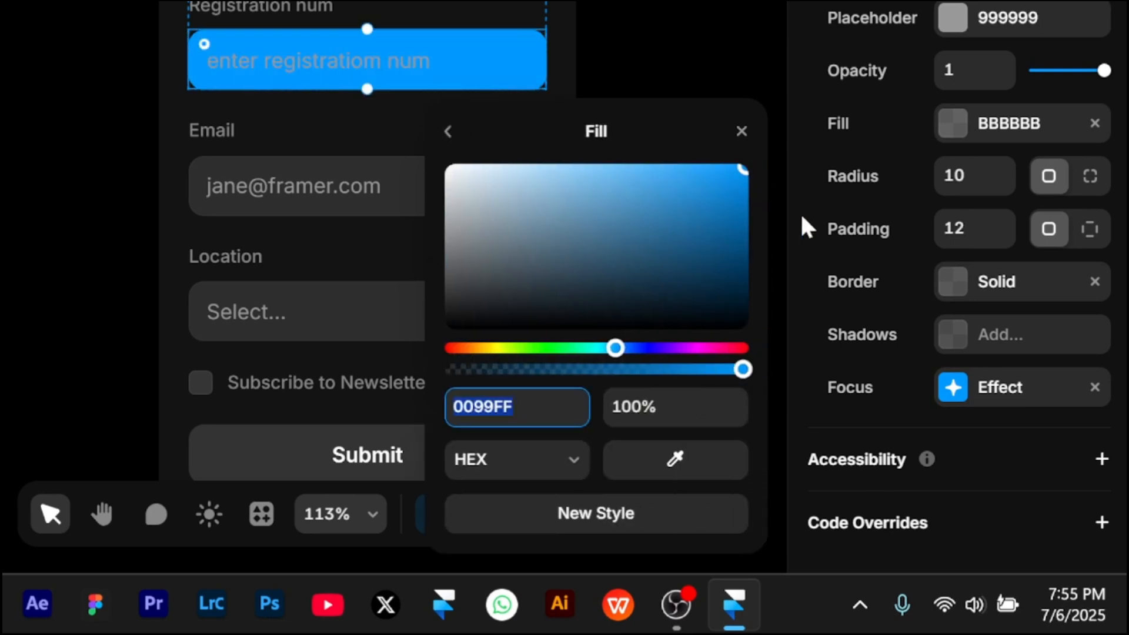
pyautogui.moveTo(707, 249); pyautogui.dragTo(768, 306)
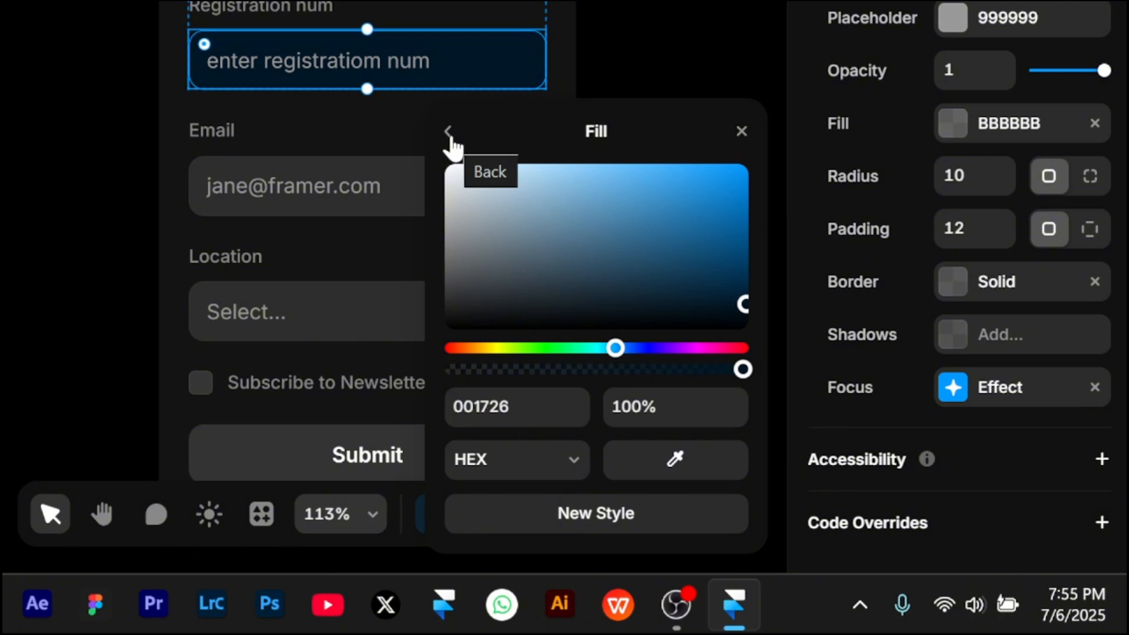
pyautogui.click(448, 137)
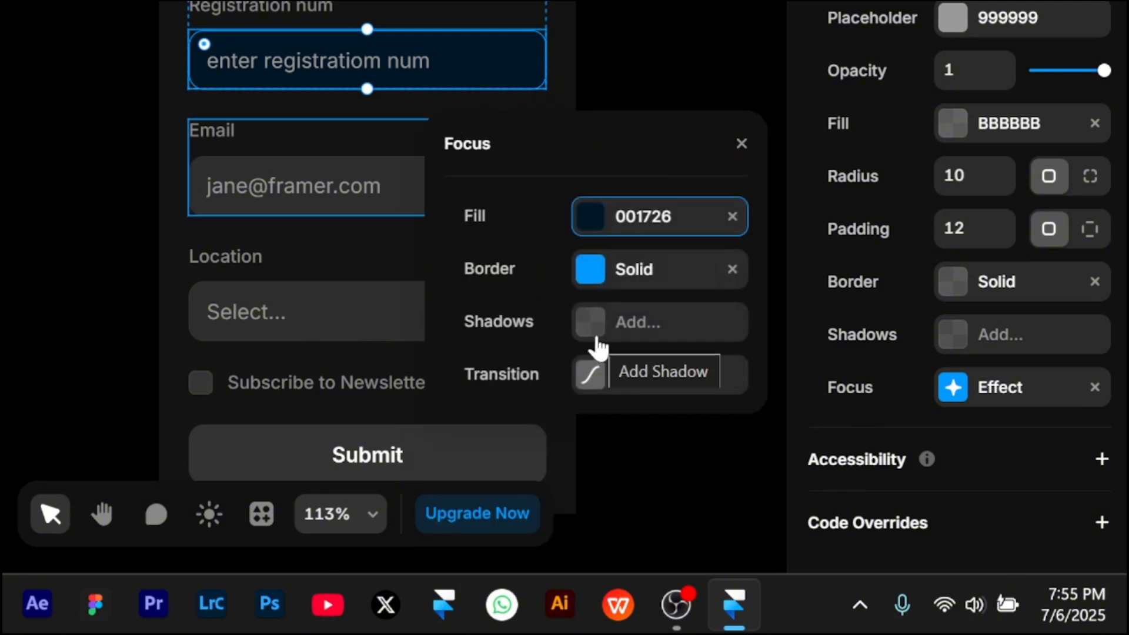
# - Add a box shadow to the registration input's Focus effect with color 2B8BFF at 100% opacity
pyautogui.click(592, 339)
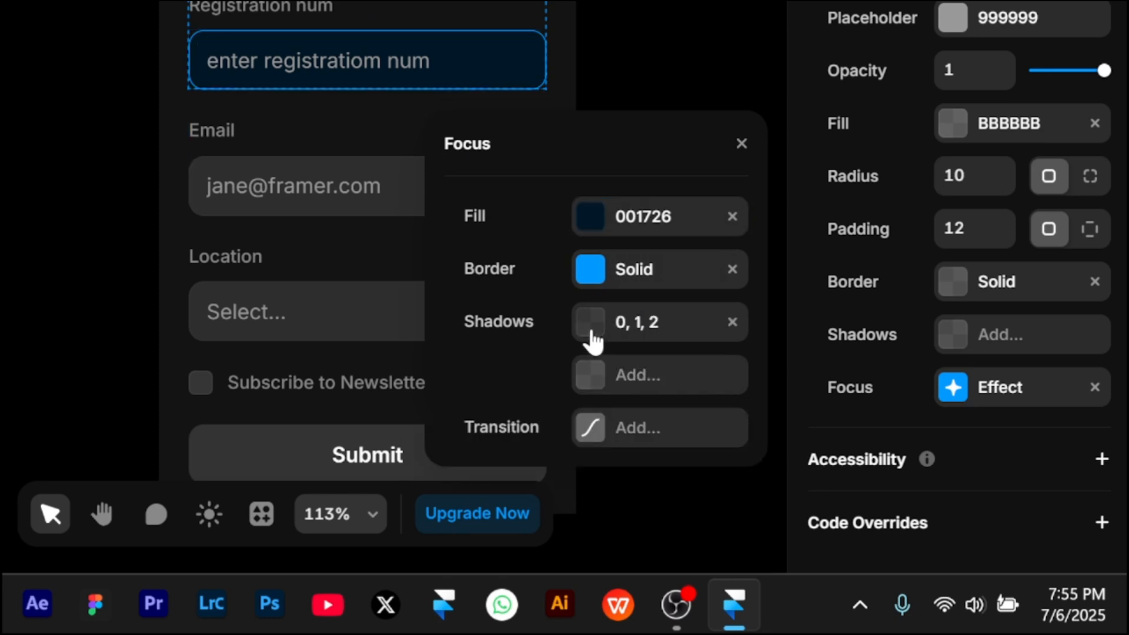
pyautogui.click(592, 338)
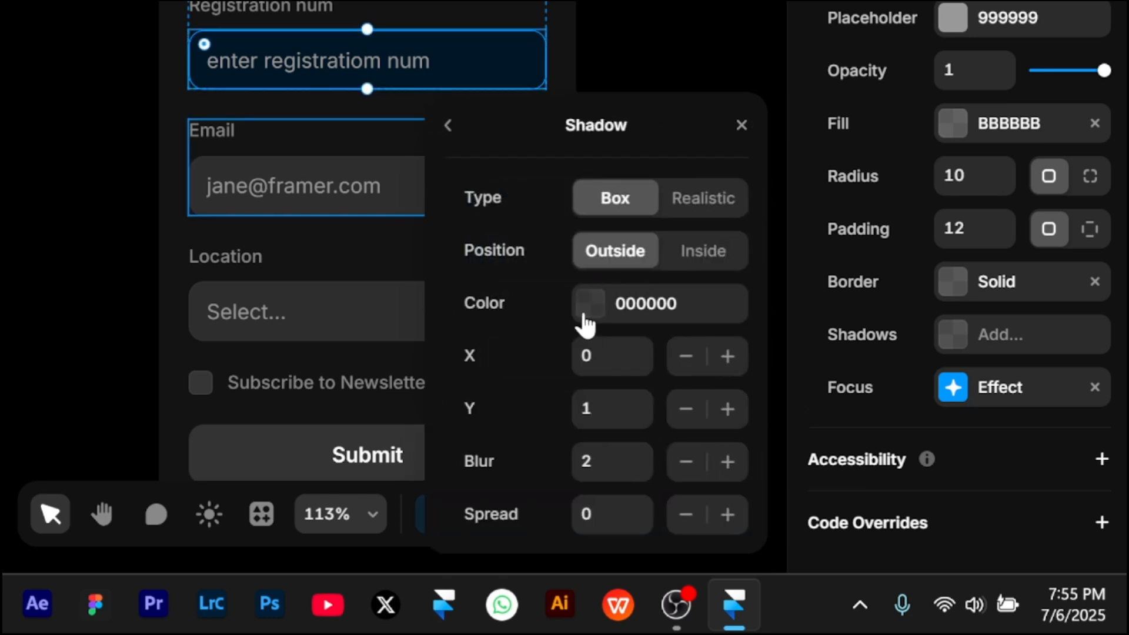
pyautogui.click(585, 317)
pyautogui.click(626, 347)
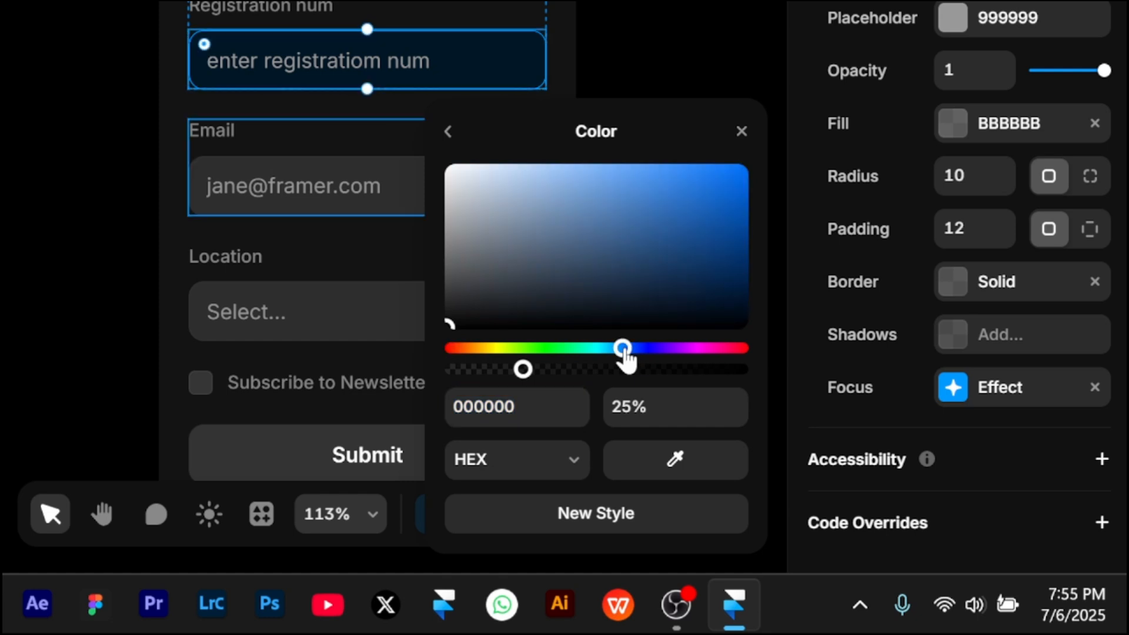
pyautogui.click(686, 233)
pyautogui.moveTo(687, 233); pyautogui.dragTo(696, 117)
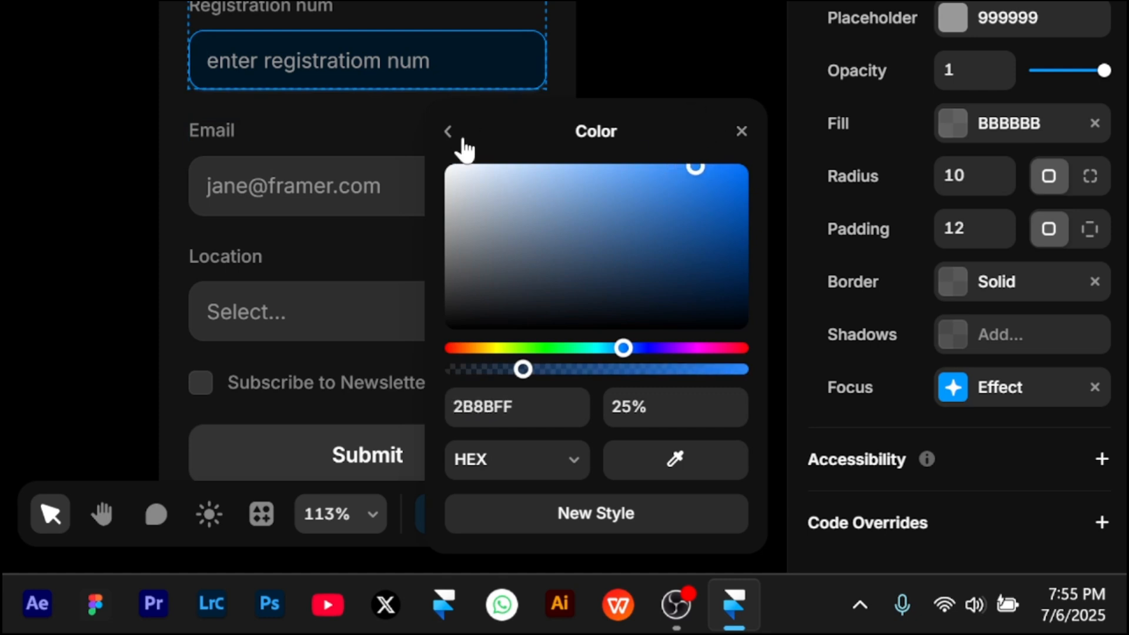
pyautogui.click(642, 406)
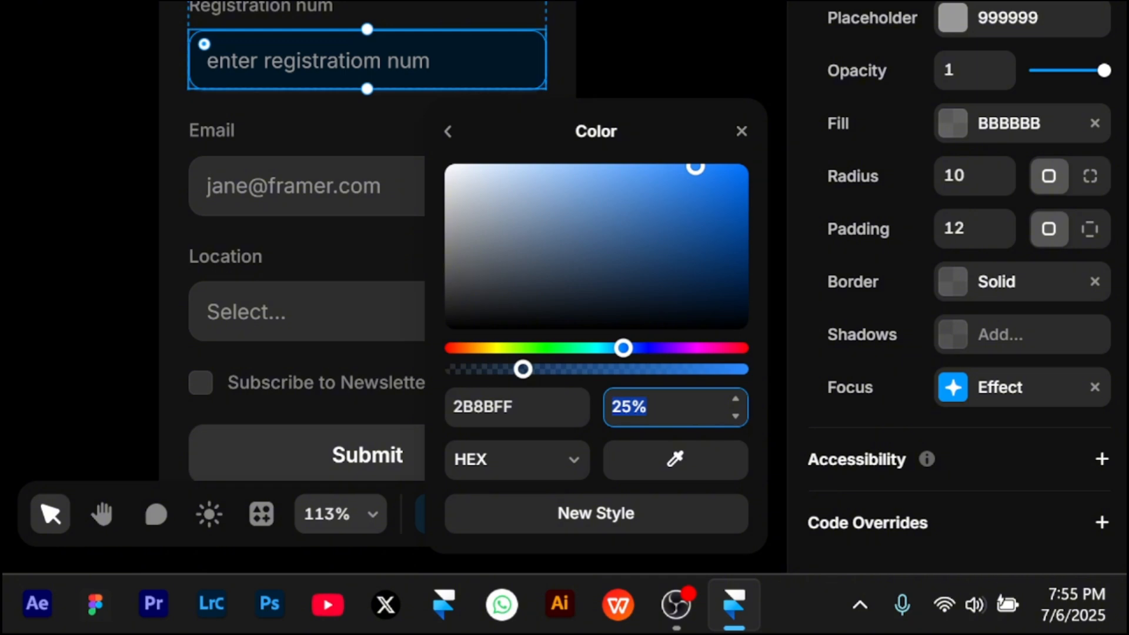
pyautogui.write('100%')
pyautogui.press('Return')
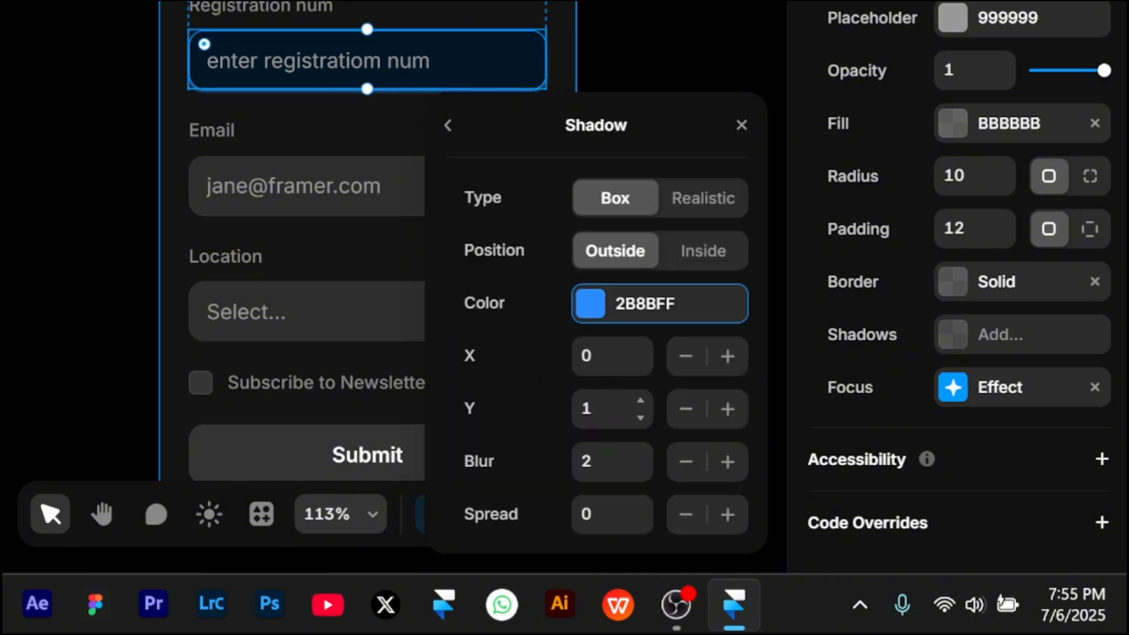
# - Set the focus shadow's Y offset to 0, blur to 30 and spread to -10
pyautogui.click(606, 409)
pyautogui.write('0')
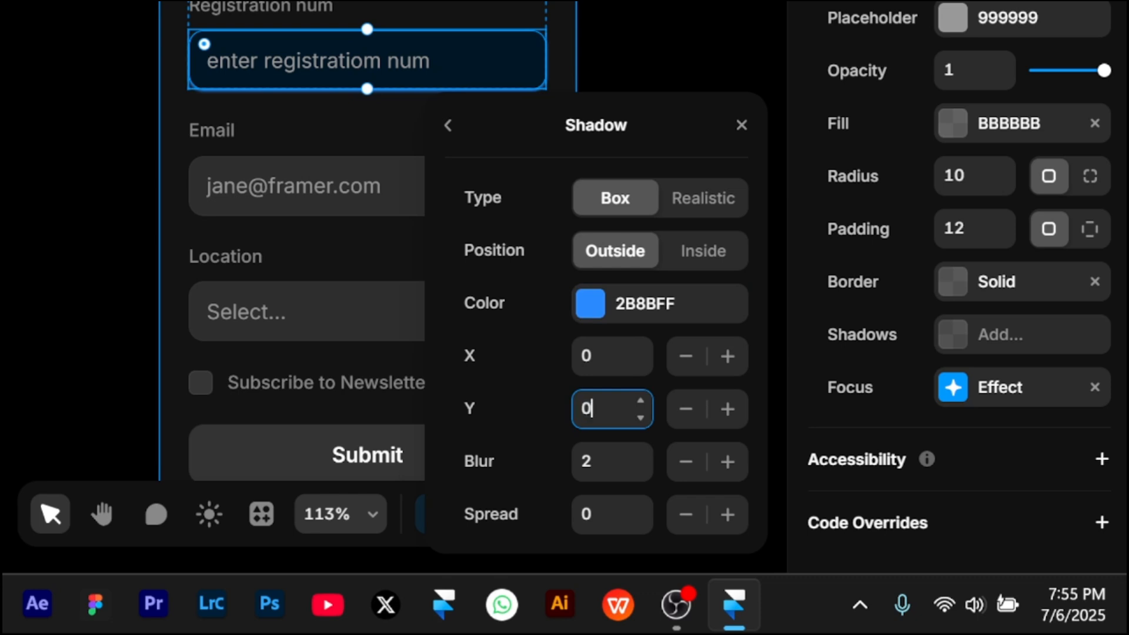
pyautogui.click(606, 462)
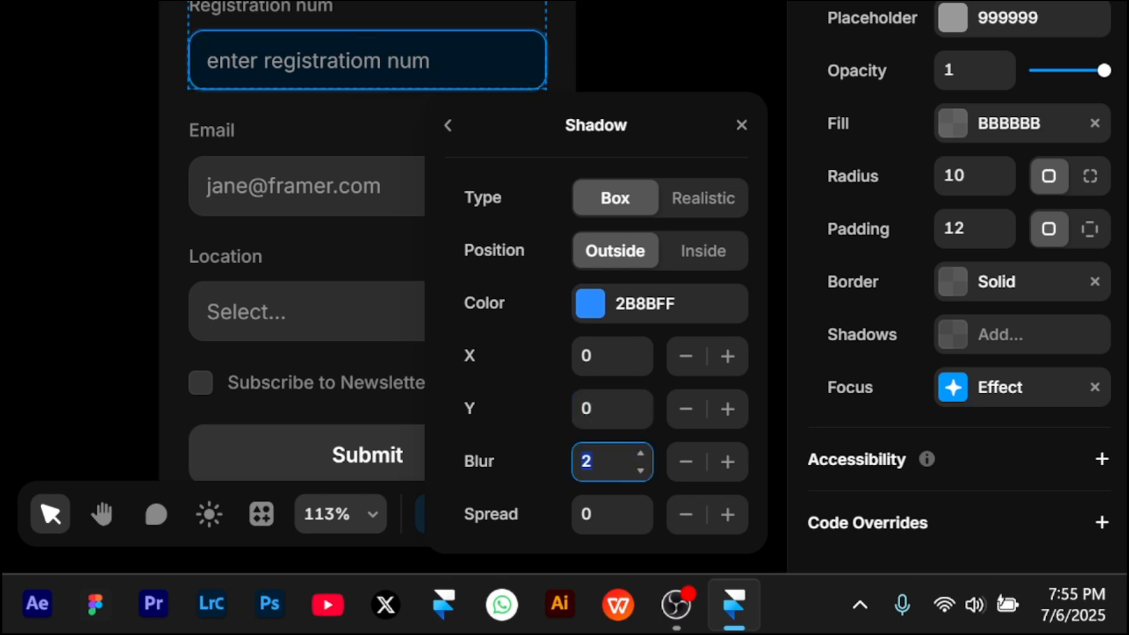
pyautogui.write('30')
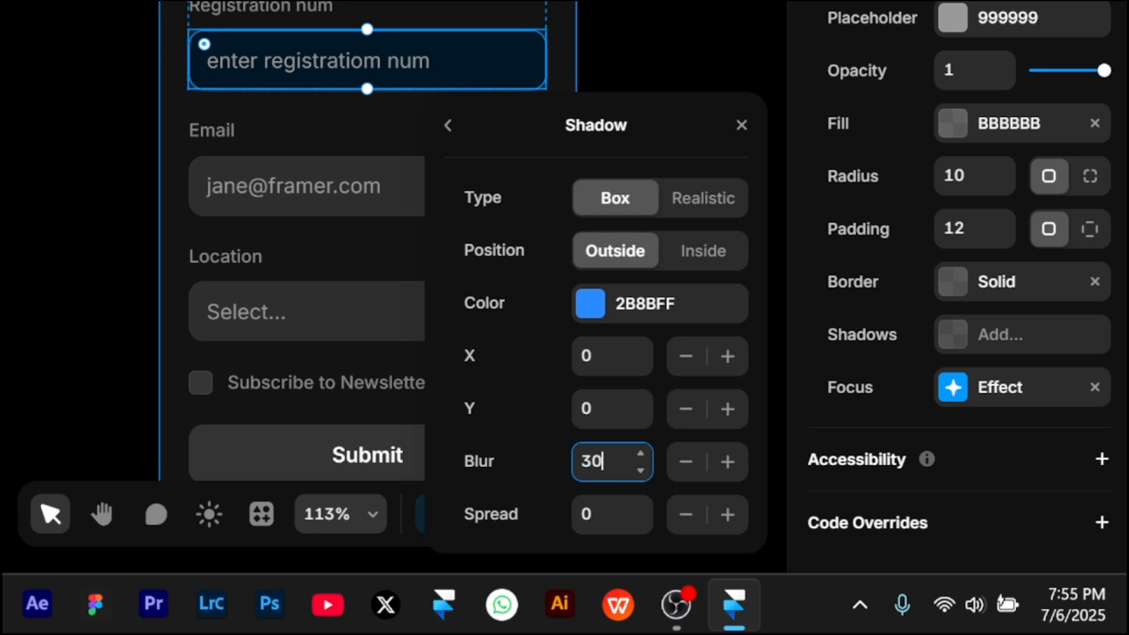
pyautogui.click(606, 515)
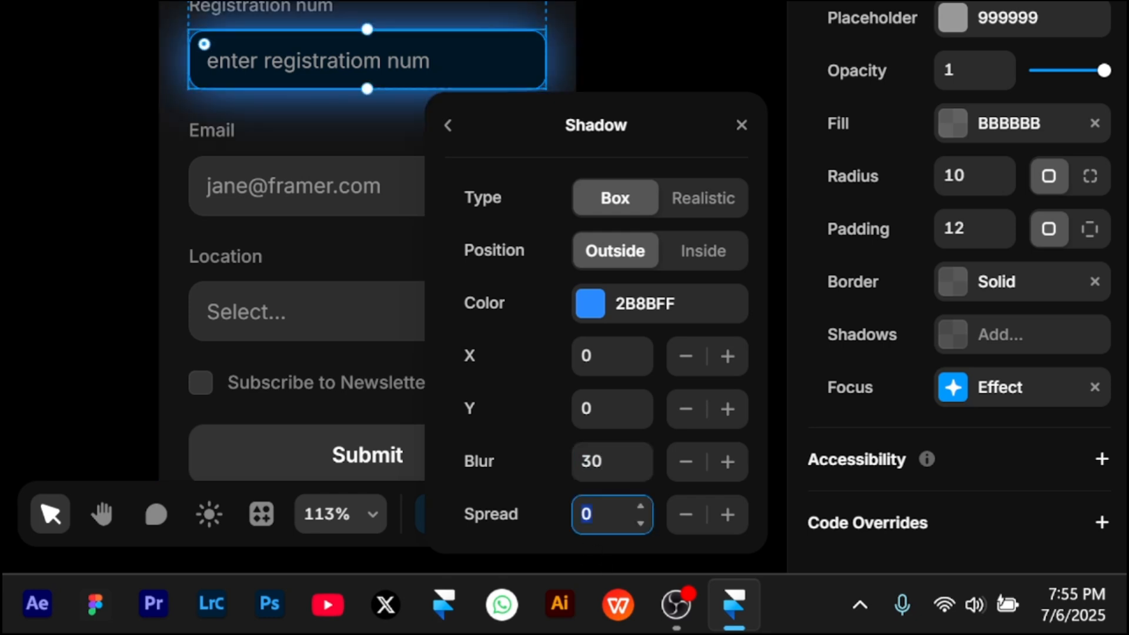
pyautogui.write('-10')
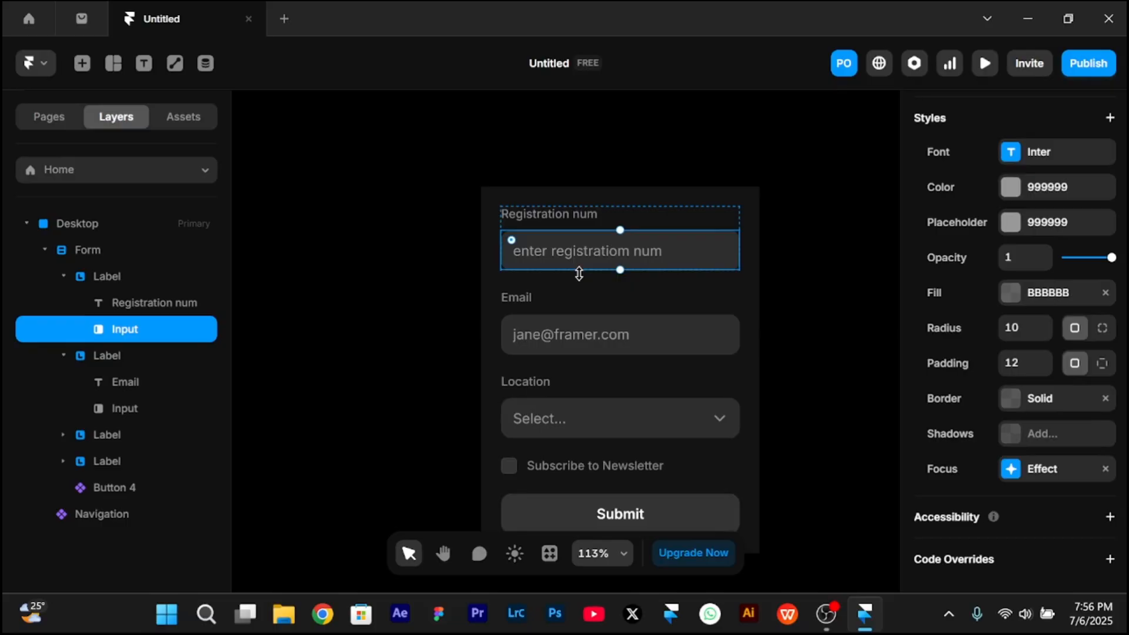
# - Preview the page and test the registration input's focus styling, the Location dropdown and submitting the form
pyautogui.hotkey('ctrl', 'p')
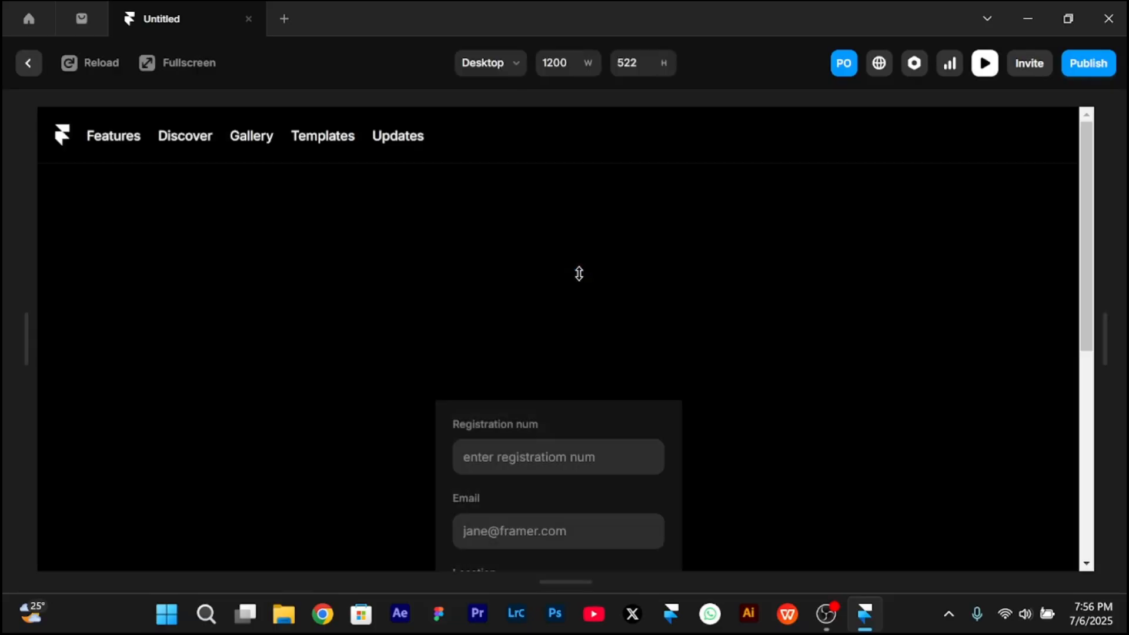
pyautogui.click(558, 255)
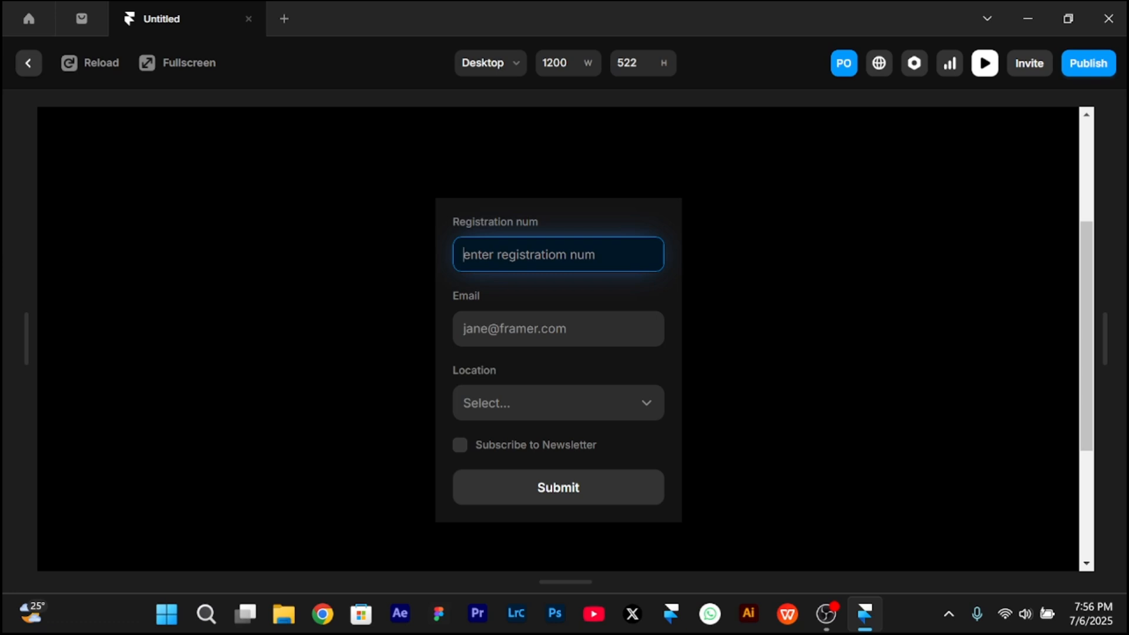
pyautogui.press('Tab')
pyautogui.click(503, 407)
pyautogui.click(479, 358)
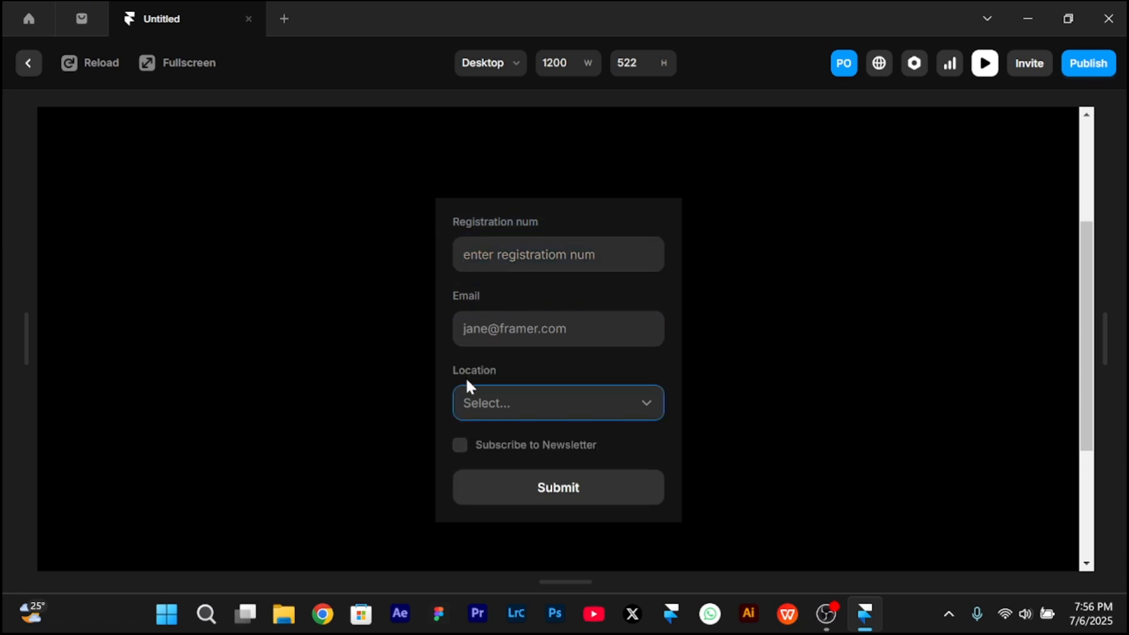
pyautogui.click(489, 405)
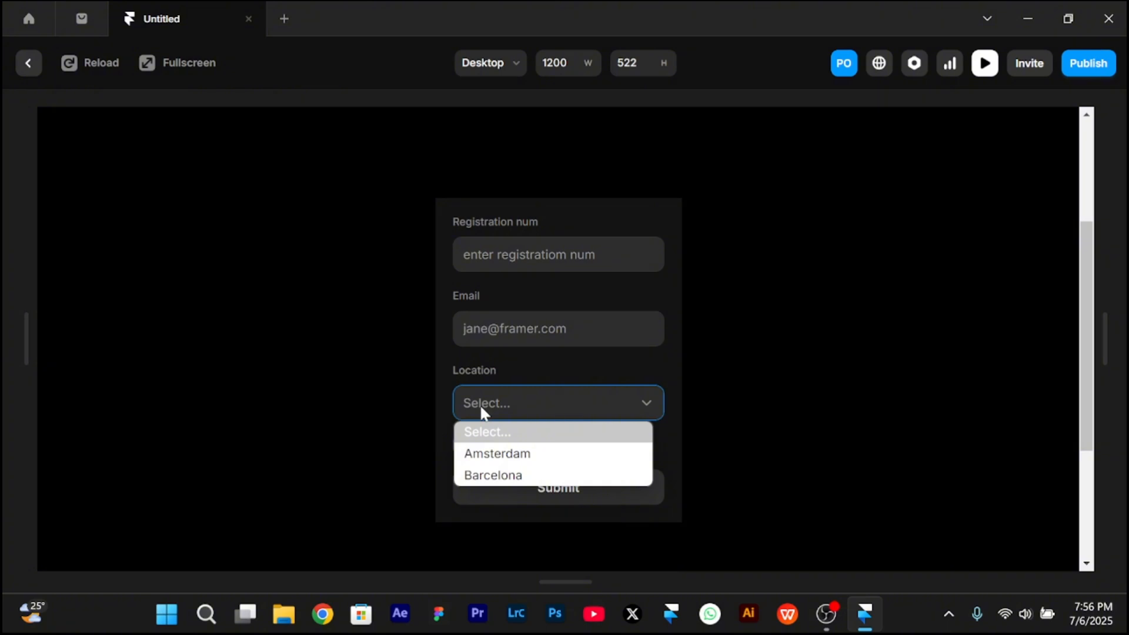
pyautogui.click(572, 503)
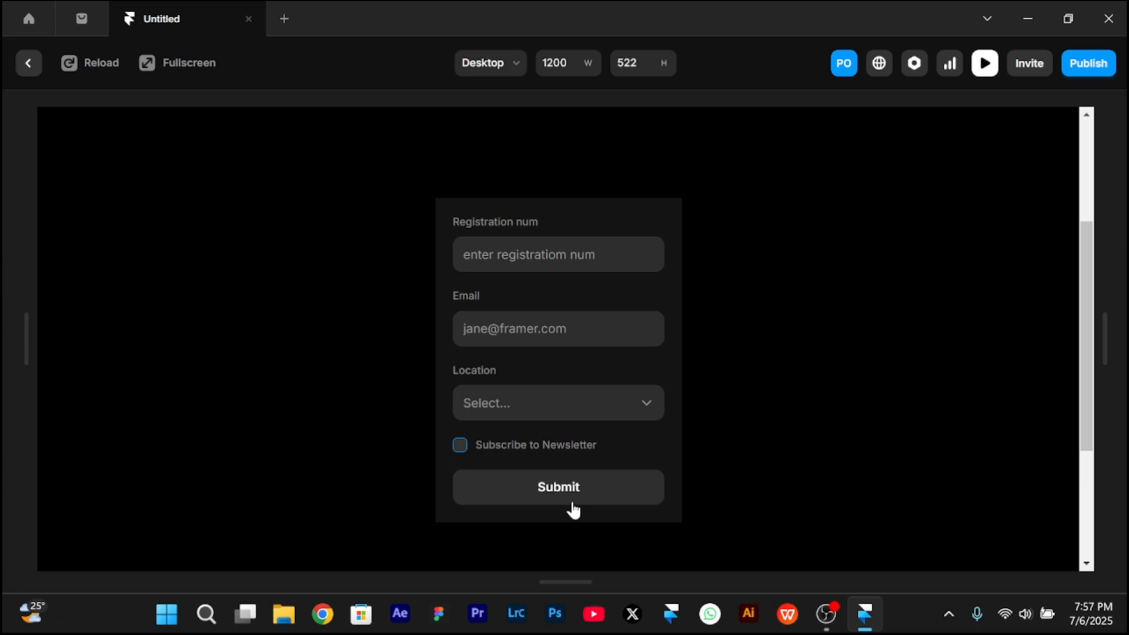
pyautogui.click(573, 509)
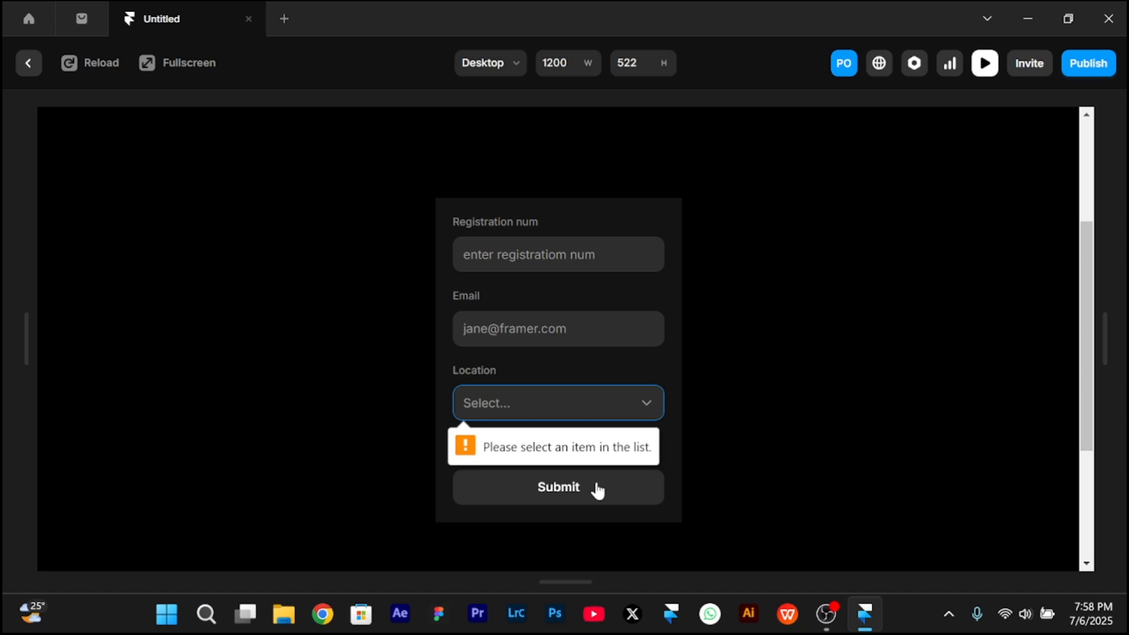
pyautogui.press('Escape')
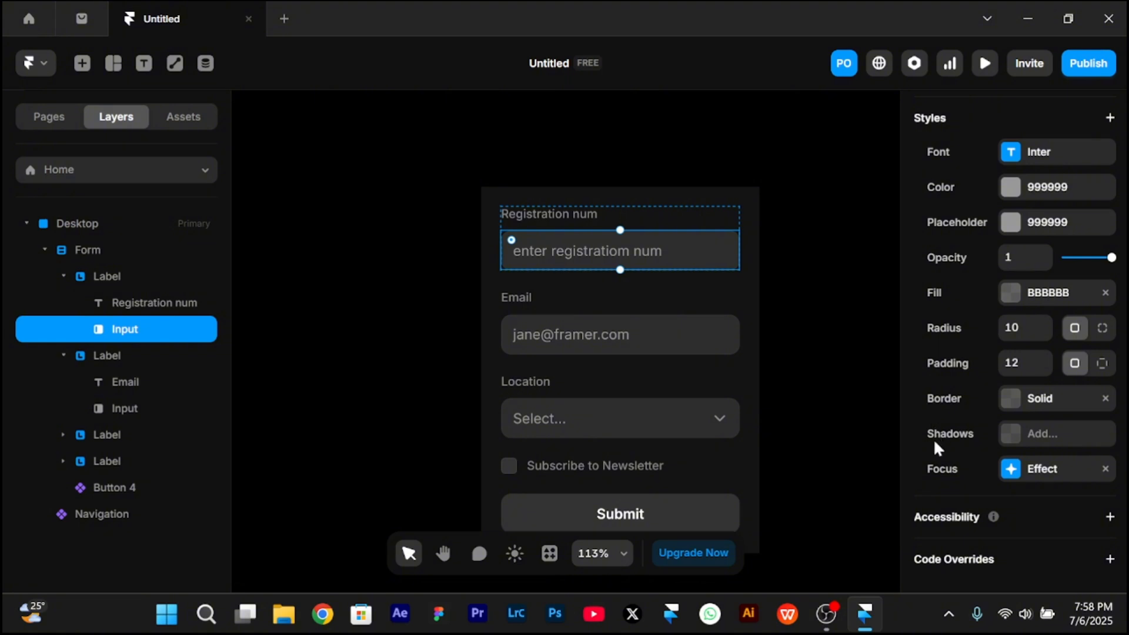
# - Copy the registration input's Focus effect and paste it onto the Email input
pyautogui.rightClick(964, 463)
pyautogui.click(998, 493)
pyautogui.click(635, 325)
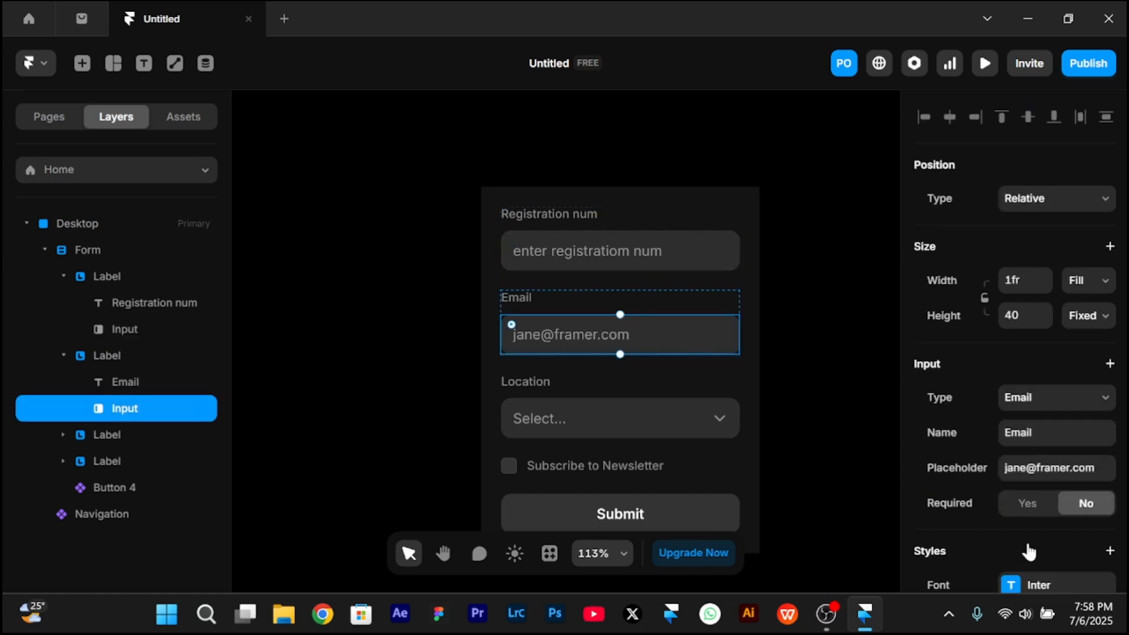
pyautogui.scroll(-6, 1028, 551)
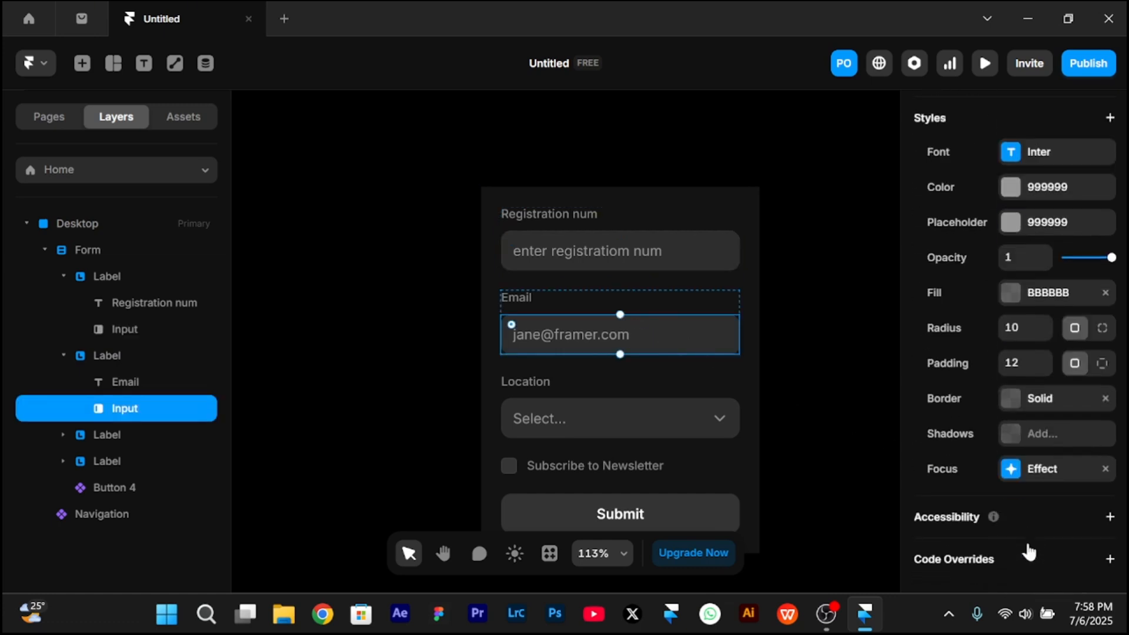
pyautogui.rightClick(964, 463)
pyautogui.click(997, 510)
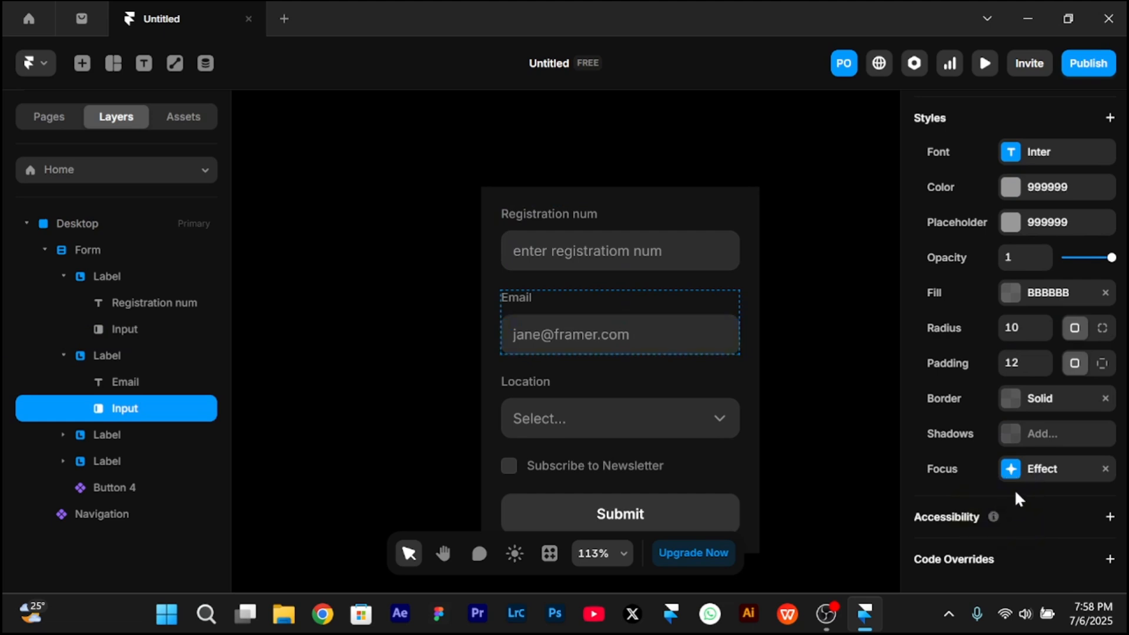
# - Paste the copied Focus effect onto the Location select field
pyautogui.click(668, 413)
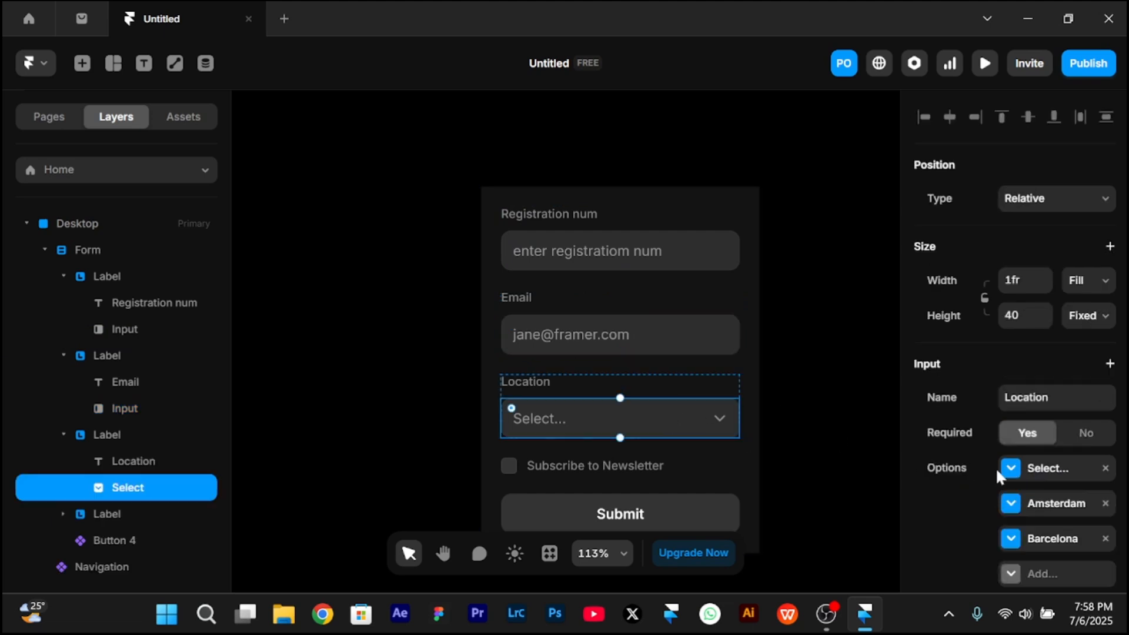
pyautogui.scroll(-6, 996, 468)
pyautogui.rightClick(943, 473)
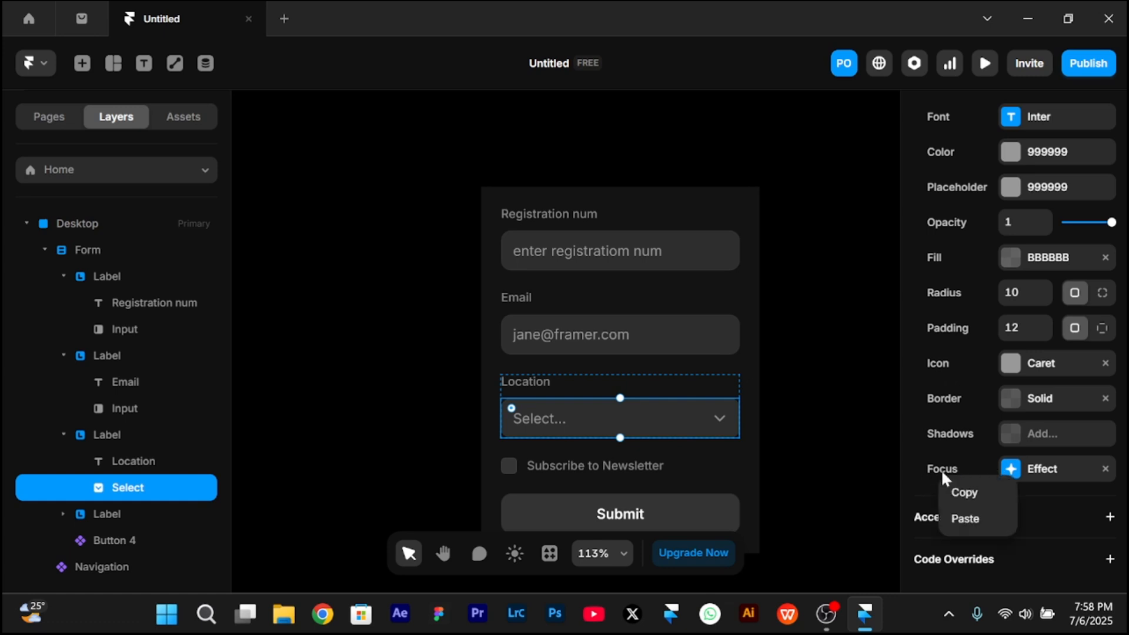
pyautogui.click(966, 517)
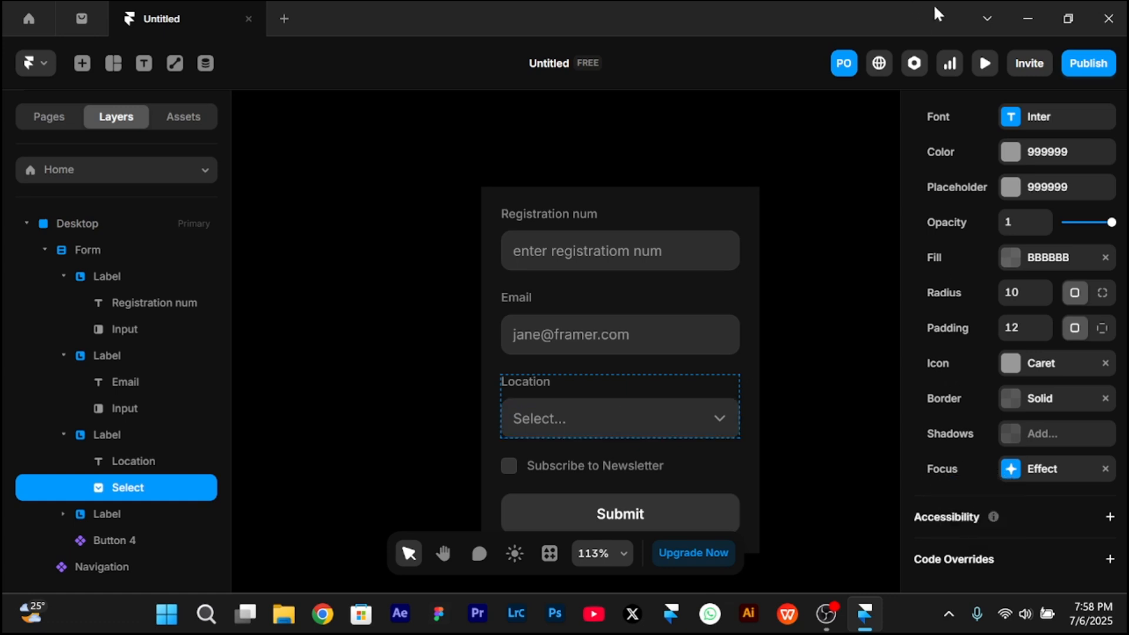
# - Preview the page and check the focus styling of the Email and Location fields
pyautogui.click(985, 63)
pyautogui.scroll(-2, 714, 281)
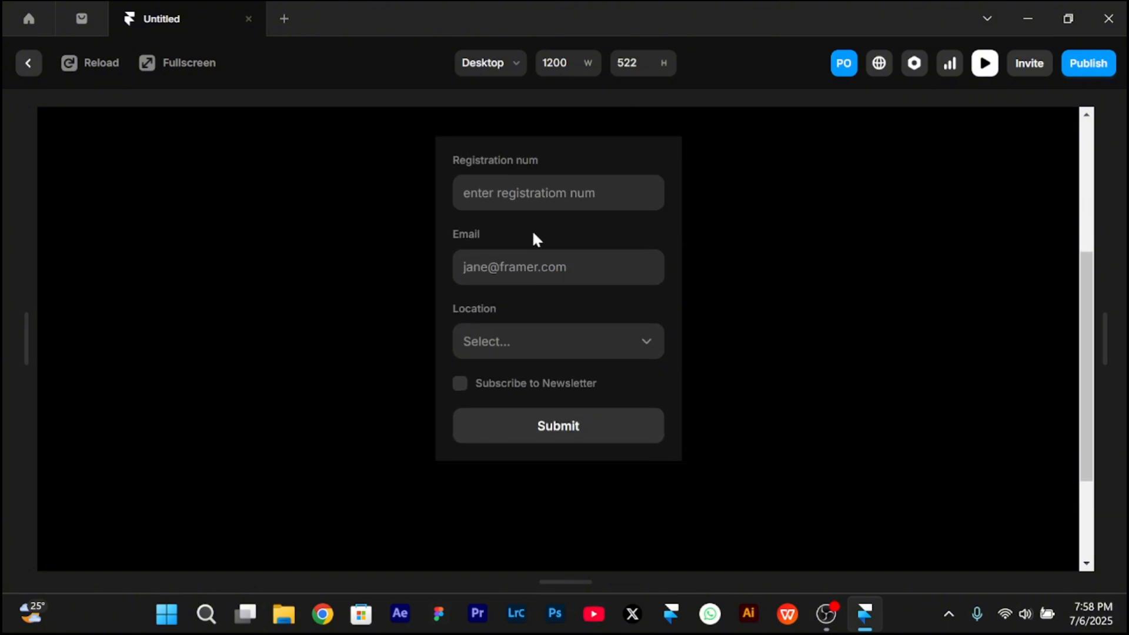
pyautogui.click(518, 268)
pyautogui.click(598, 351)
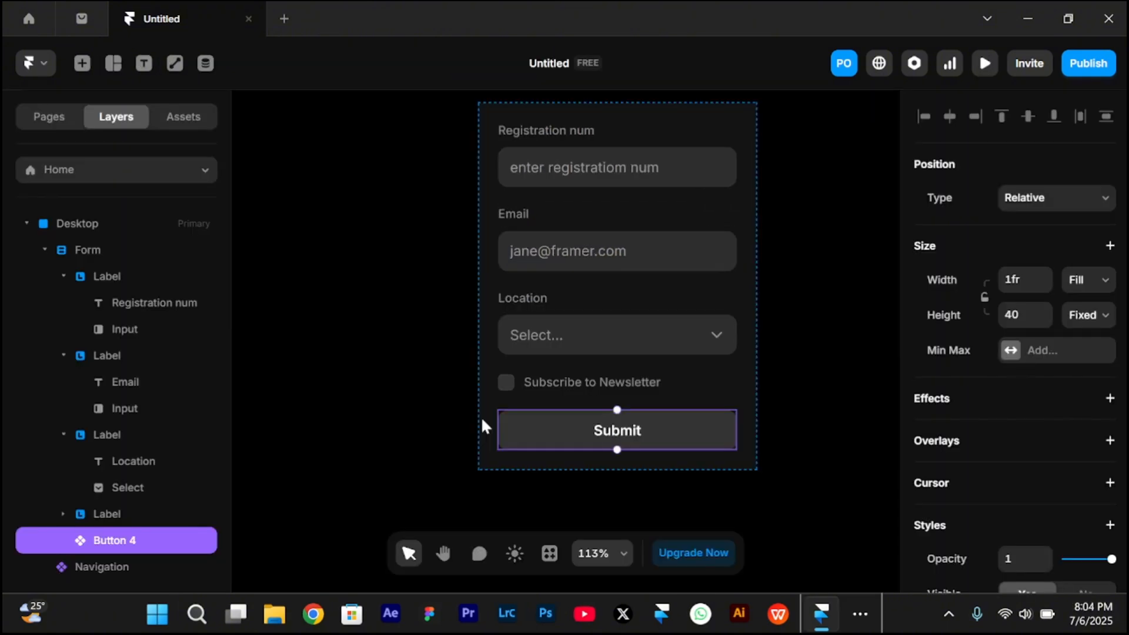
# - Open the Submit button component and set its Default primary variant's fill to blue 1251FF
pyautogui.doubleClick(615, 432)
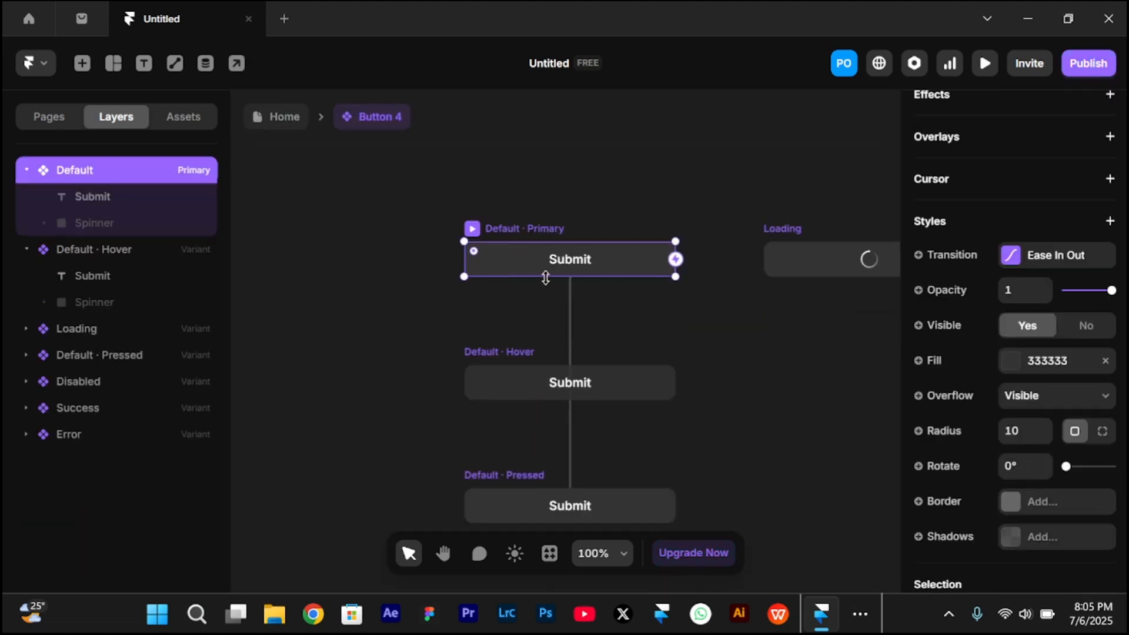
pyautogui.click(1010, 361)
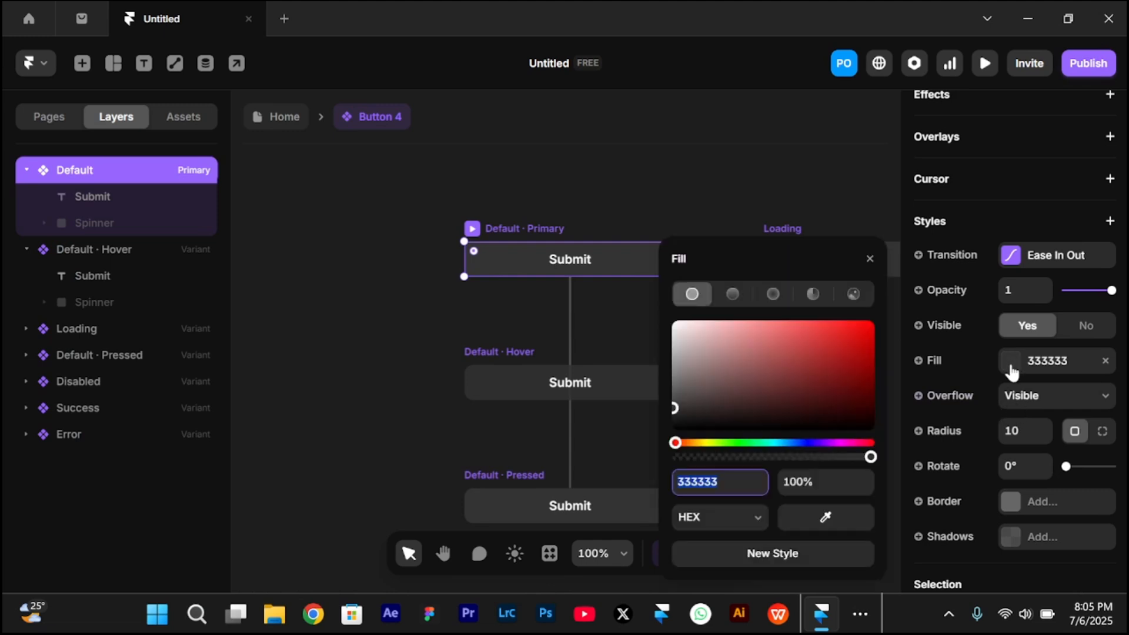
pyautogui.click(797, 443)
pyautogui.moveTo(822, 376); pyautogui.dragTo(859, 295)
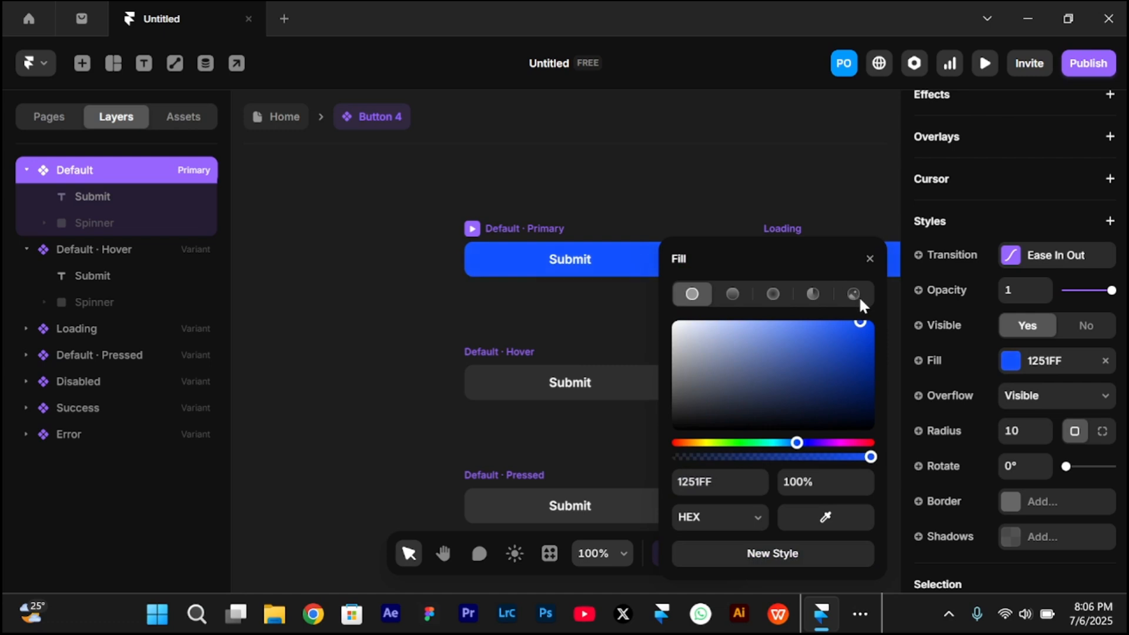
pyautogui.click(631, 192)
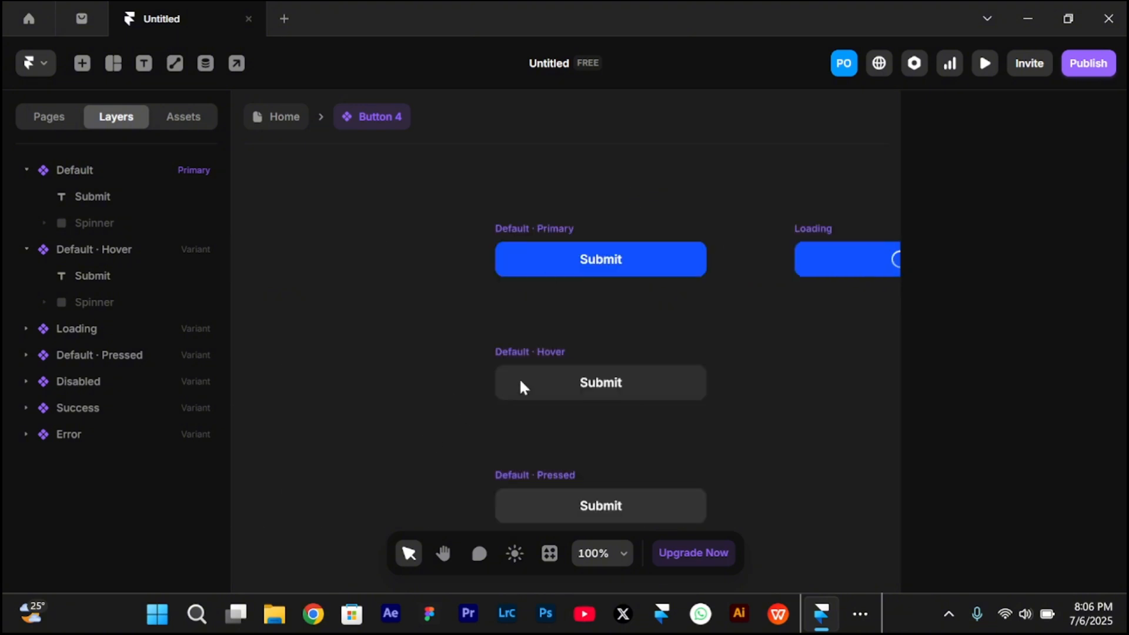
# - Change the fill of the Submit button's Default Hover variant to a darker, saturated blue
pyautogui.click(555, 352)
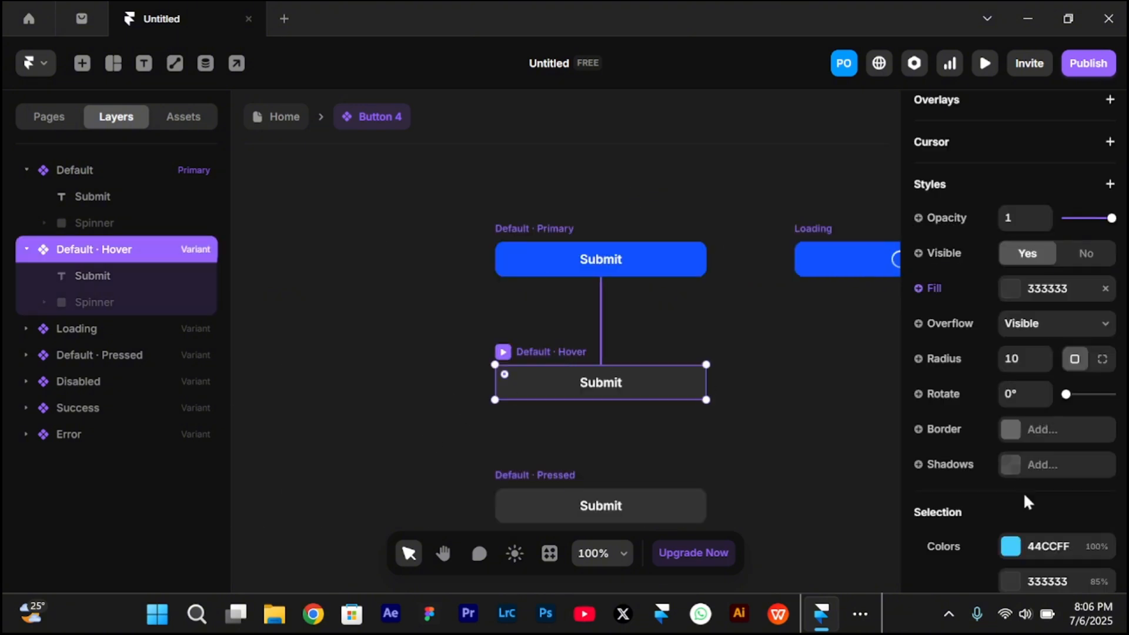
pyautogui.scroll(-2, 1026, 532)
pyautogui.click(1022, 231)
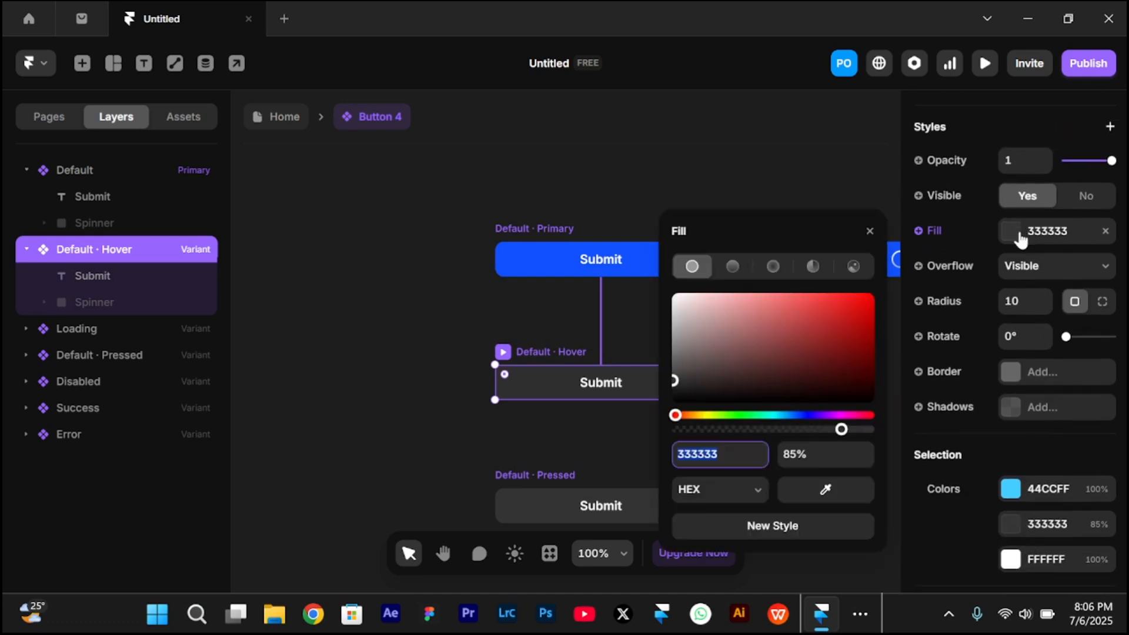
pyautogui.click(799, 415)
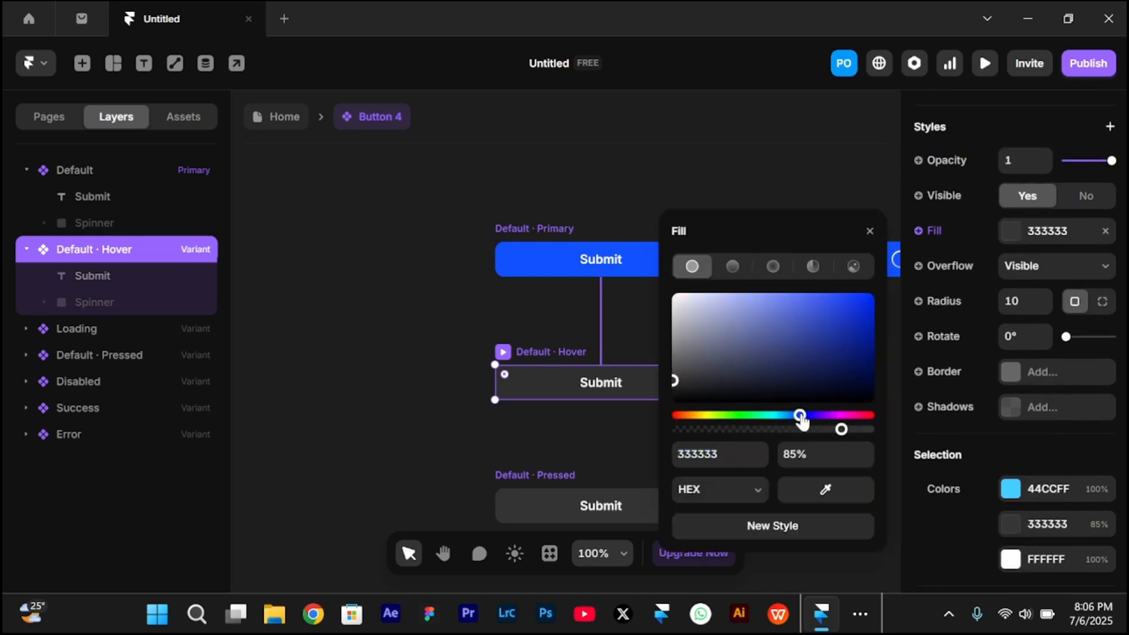
pyautogui.click(847, 355)
pyautogui.moveTo(847, 355); pyautogui.dragTo(881, 360)
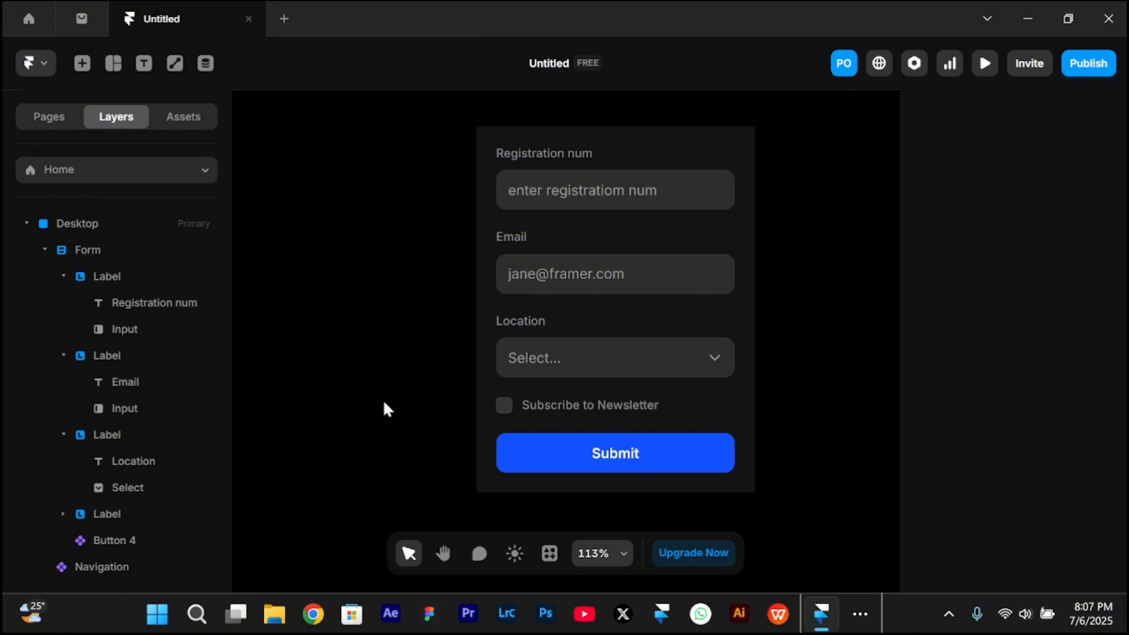
# - Add Email as the form's submission destination, keeping the default recipient, sender name, subject and body
pyautogui.click(672, 146)
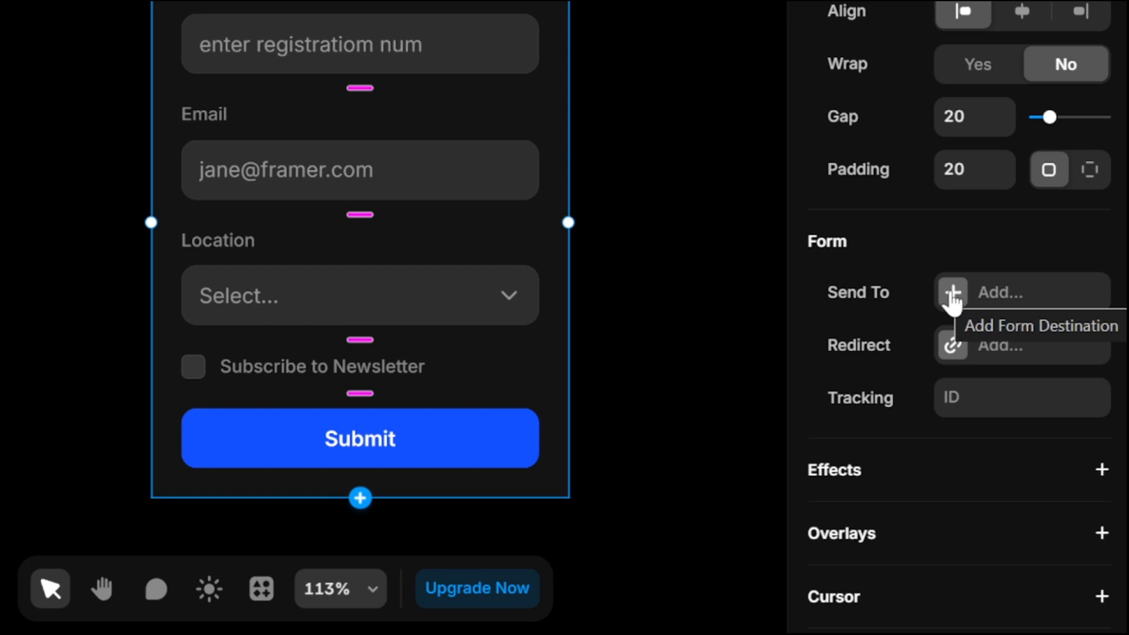
pyautogui.click(952, 292)
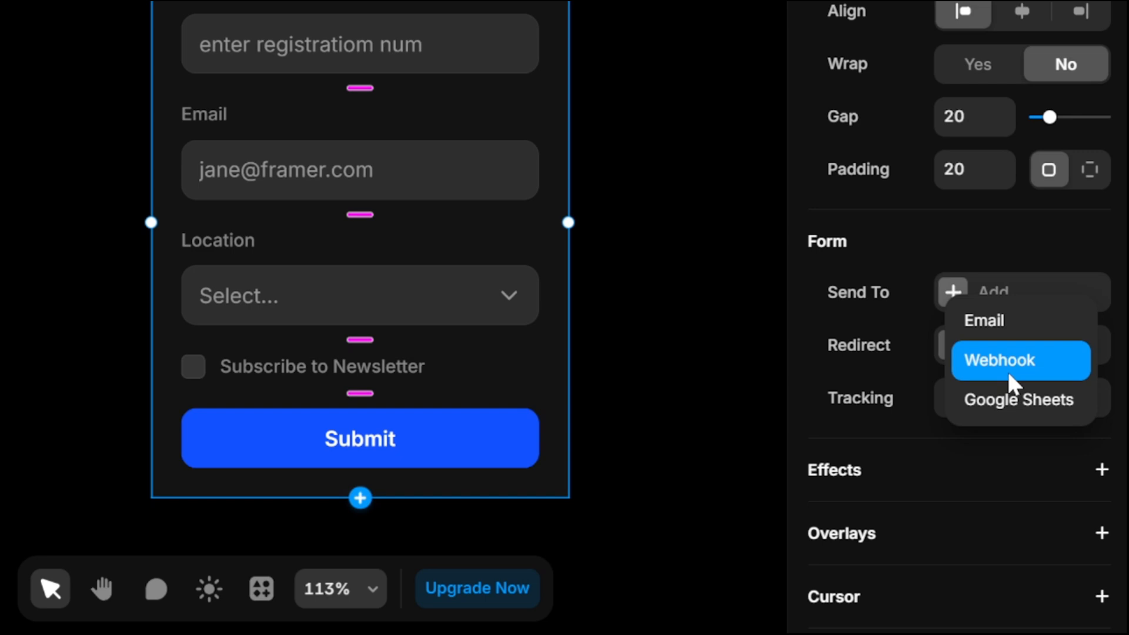
pyautogui.click(989, 324)
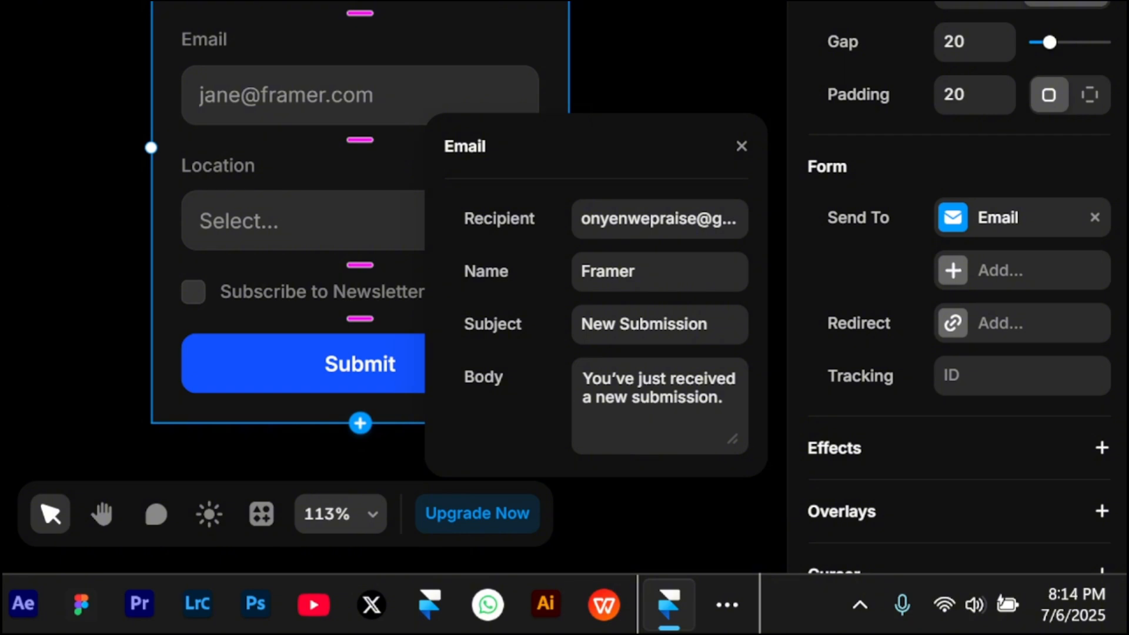
pyautogui.click(839, 331)
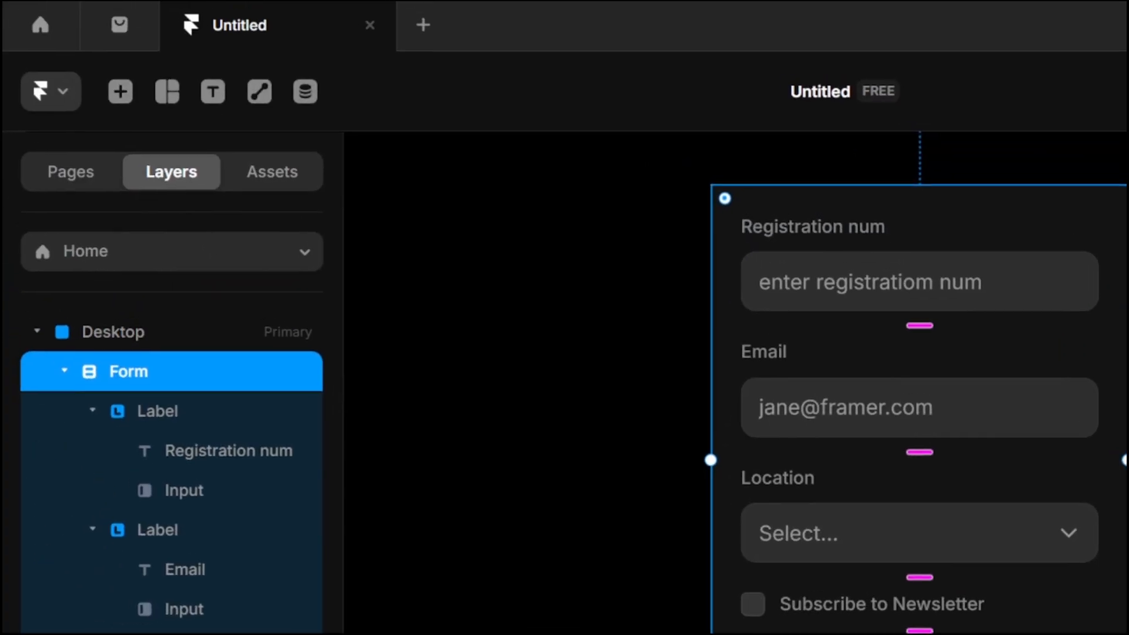
# - Review the /thank-you-page, and back on the Home page add a success redirect link to the form
pyautogui.click(172, 253)
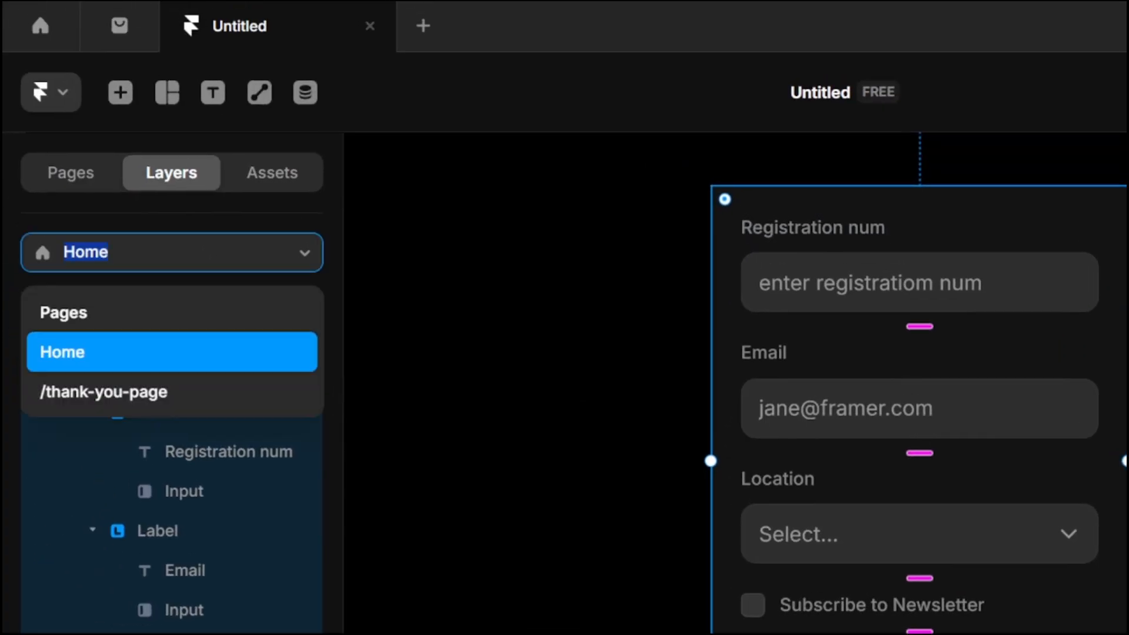
pyautogui.click(165, 393)
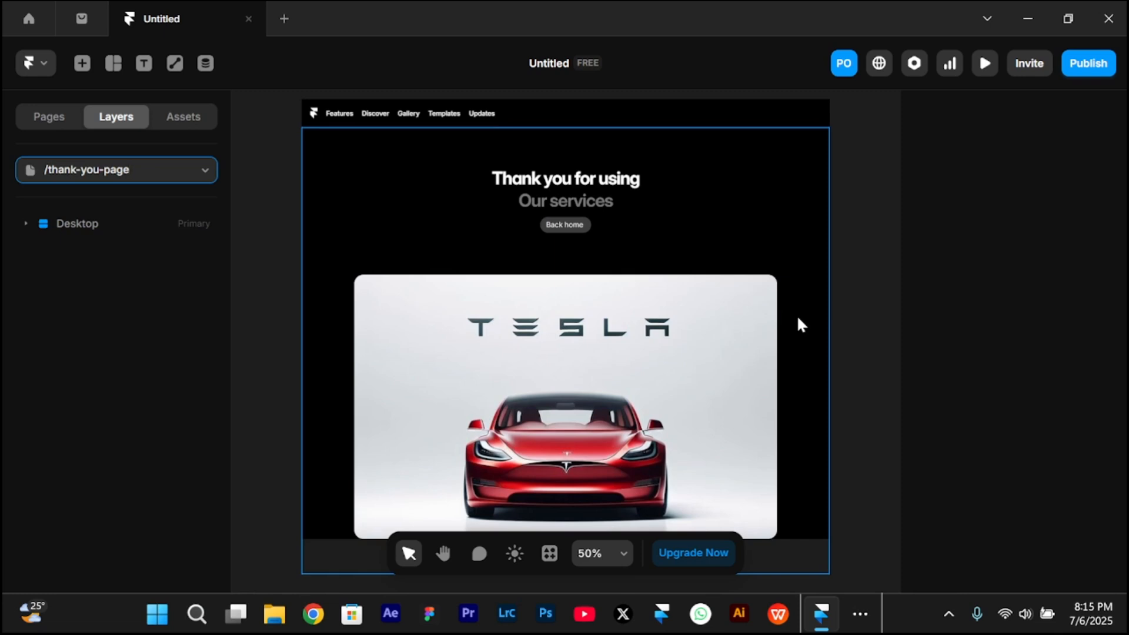
pyautogui.click(171, 169)
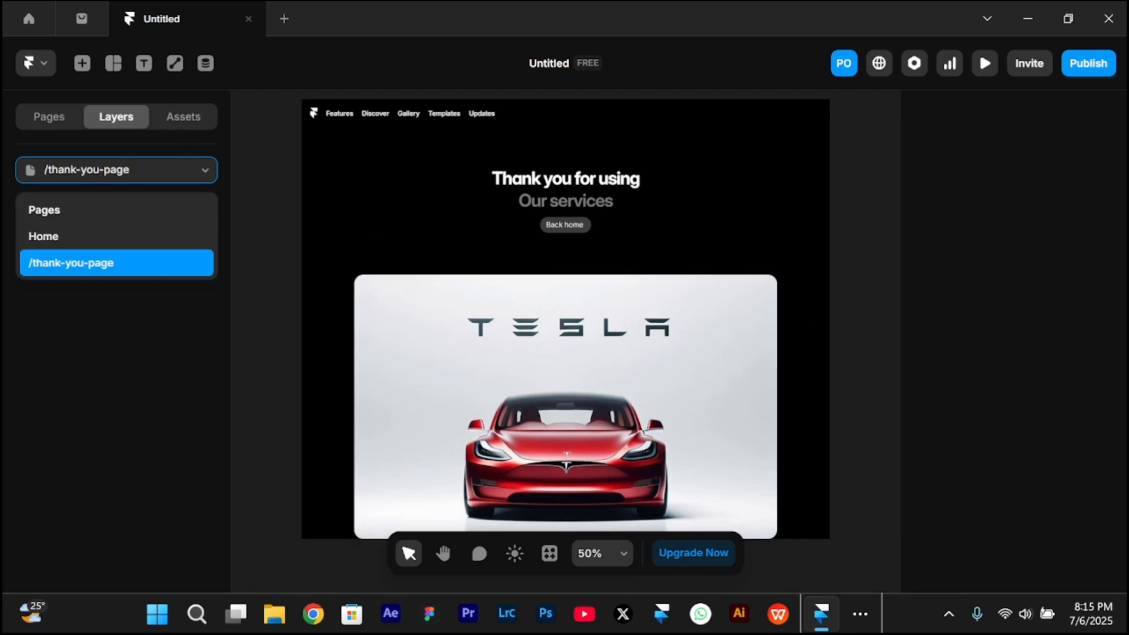
pyautogui.click(141, 235)
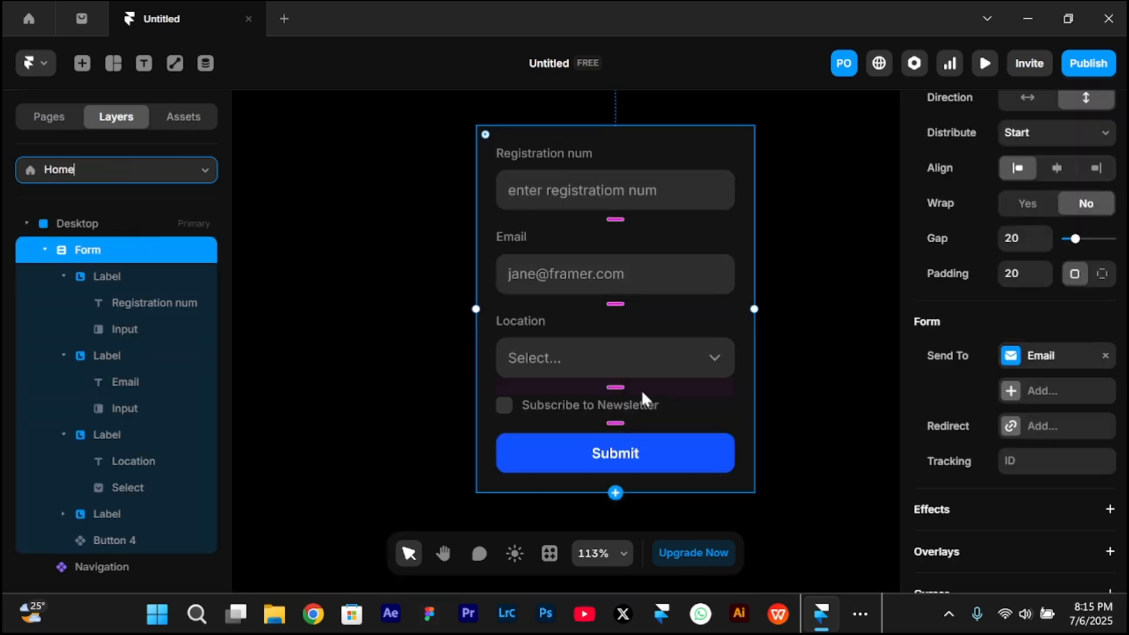
pyautogui.click(1010, 428)
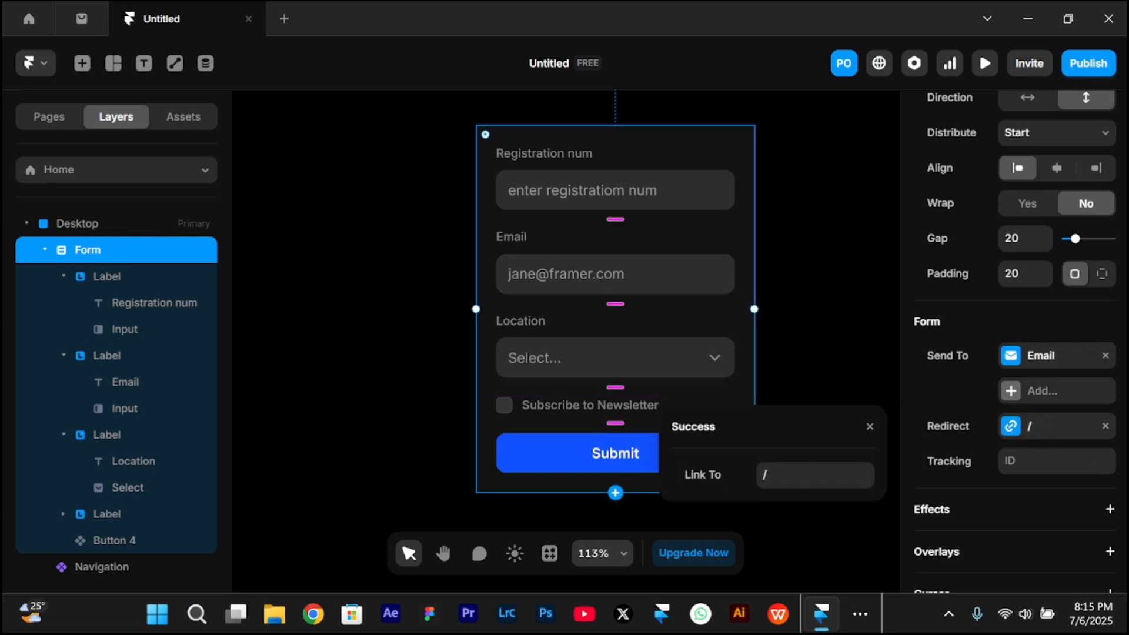
pyautogui.click(818, 418)
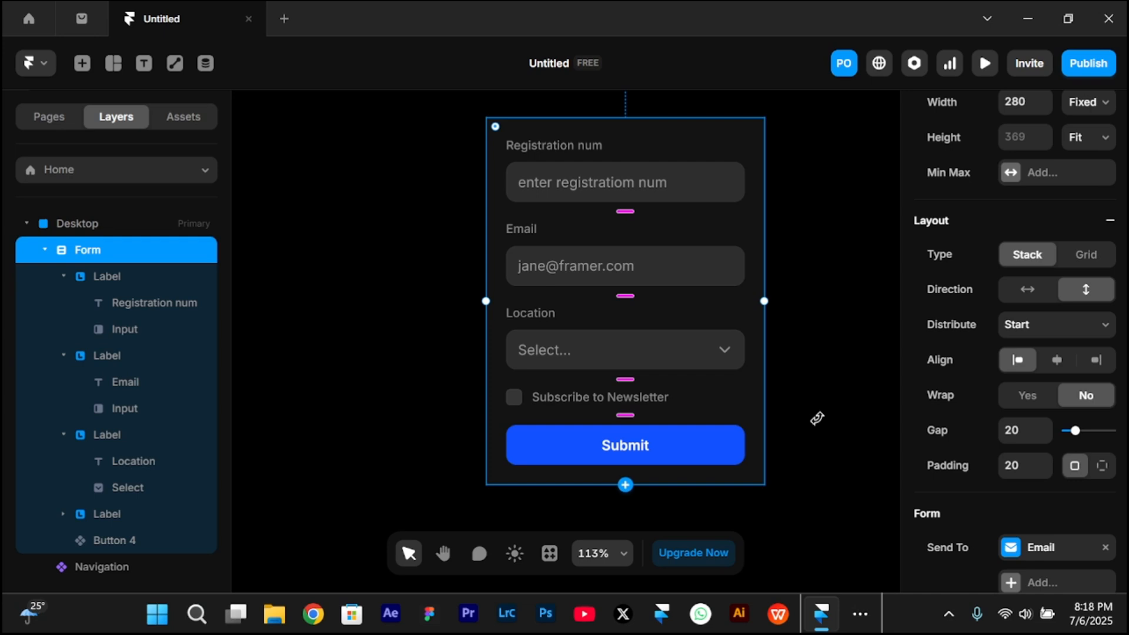
# - Add a text field above the form's Submit button and set its input type to Text Area
pyautogui.click(625, 484)
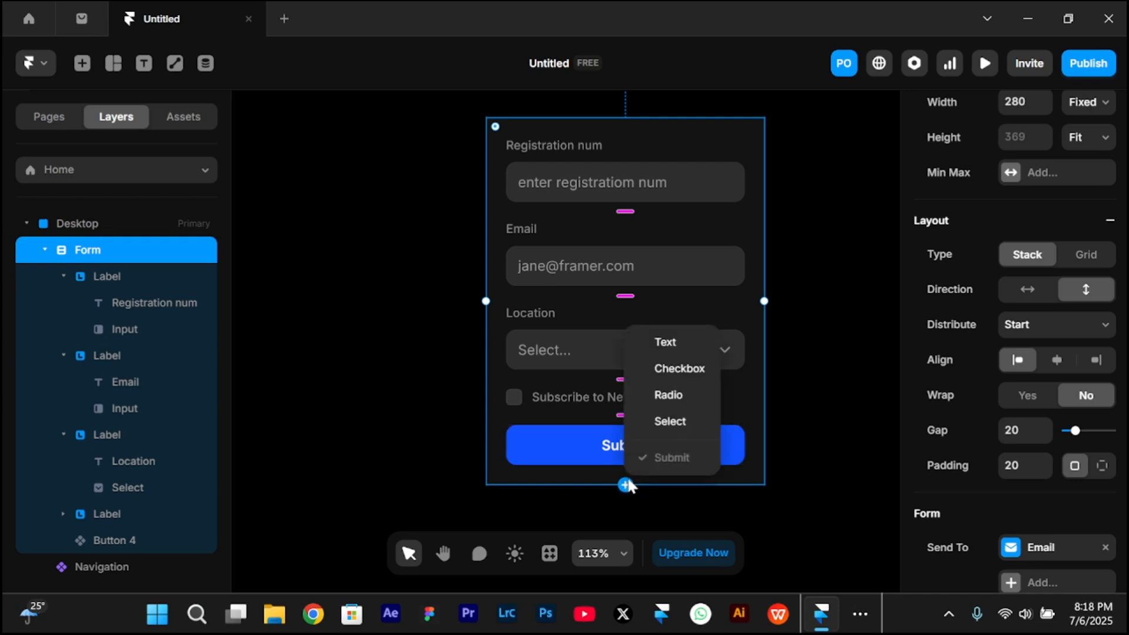
pyautogui.click(669, 343)
pyautogui.scroll(-2, 662, 433)
pyautogui.click(619, 388)
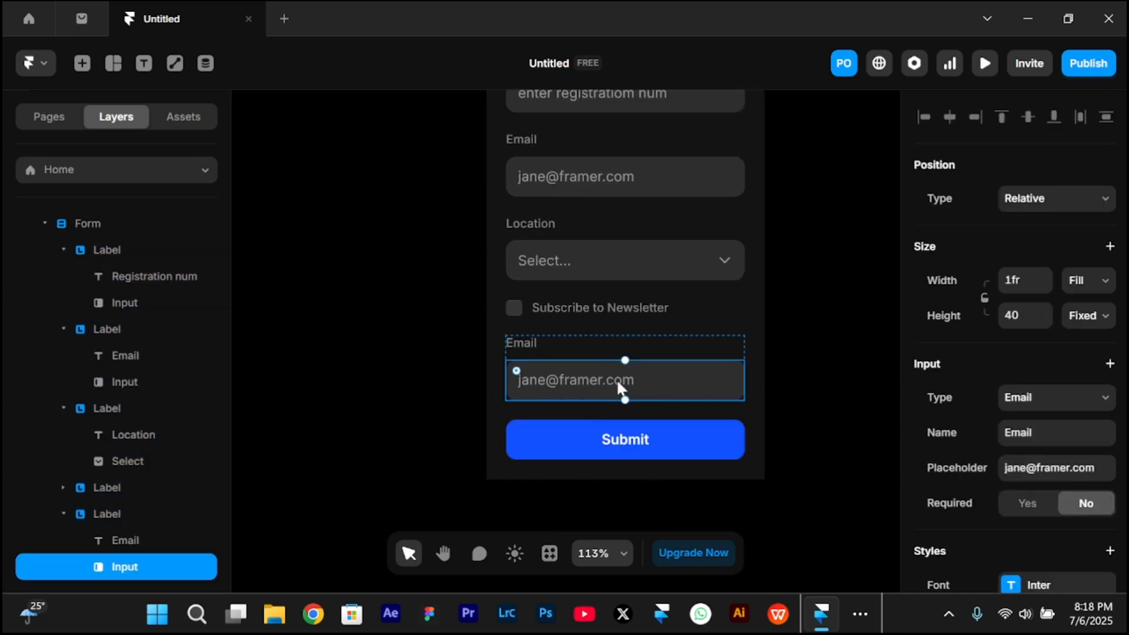
pyautogui.click(1027, 407)
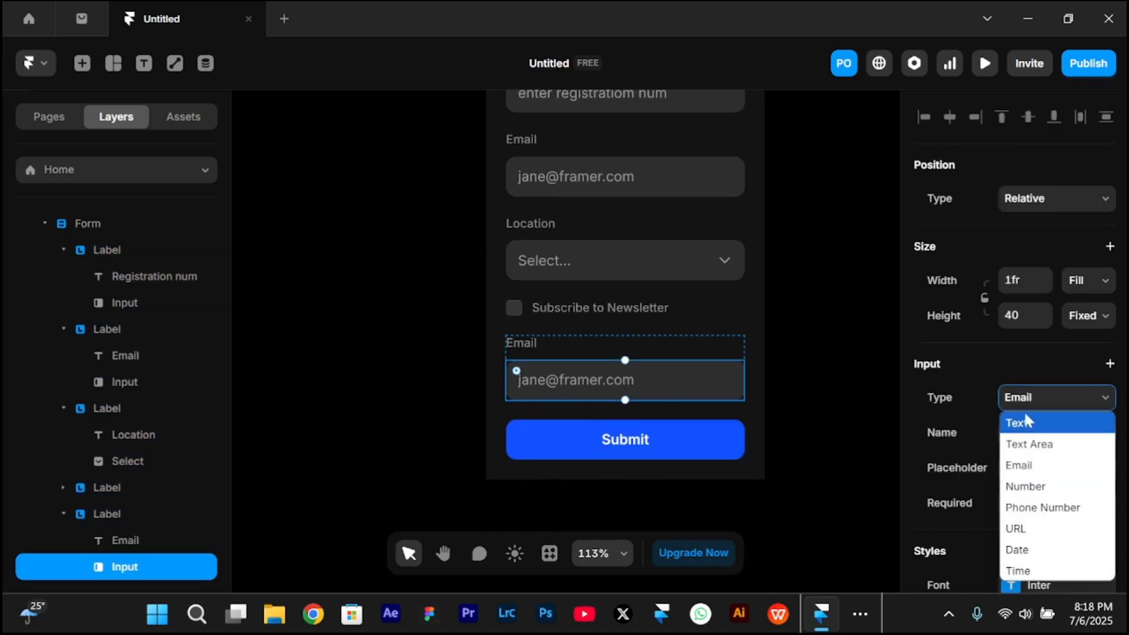
pyautogui.click(1036, 445)
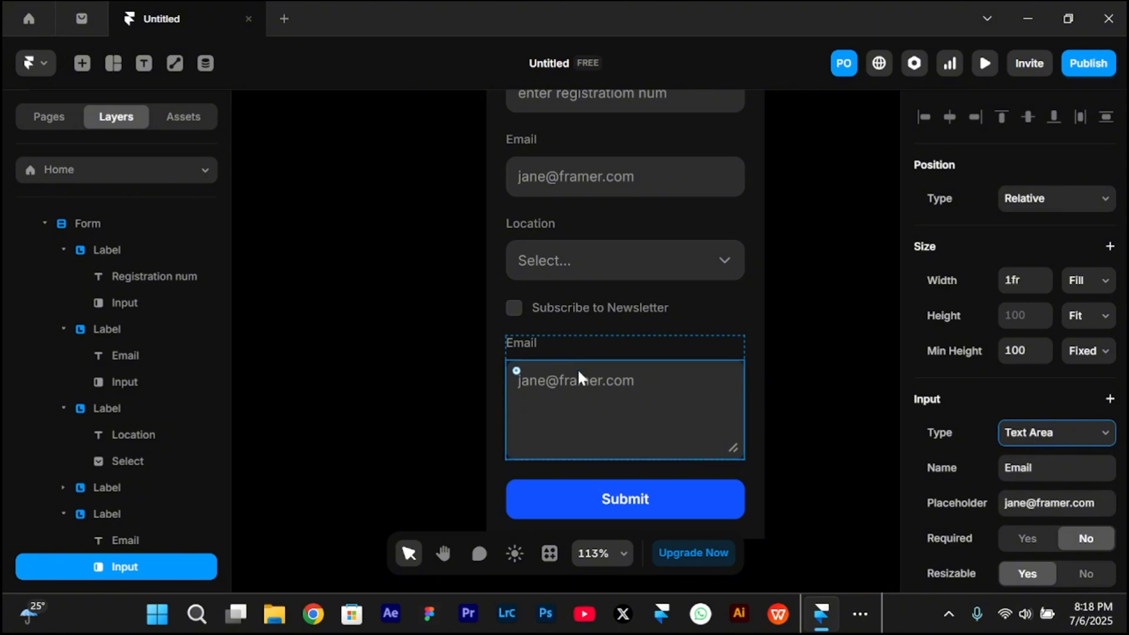
# - Set the new text area's placeholder to "Enter message" and its label text to "Message"
pyautogui.scroll(-1, 1011, 411)
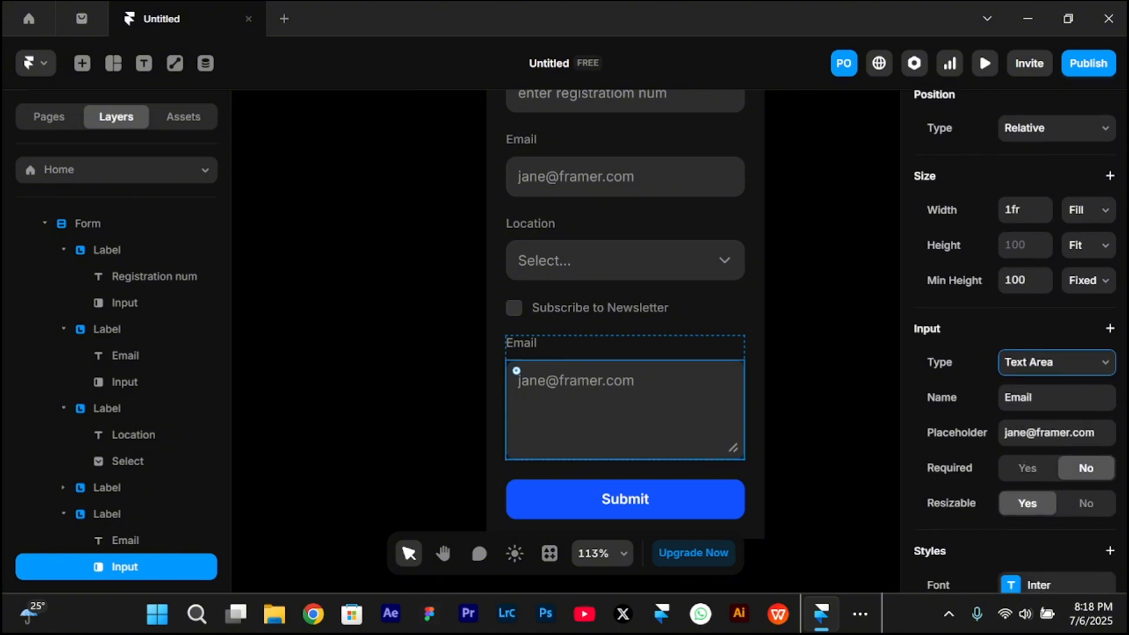
pyautogui.click(1047, 432)
pyautogui.write('Enter message')
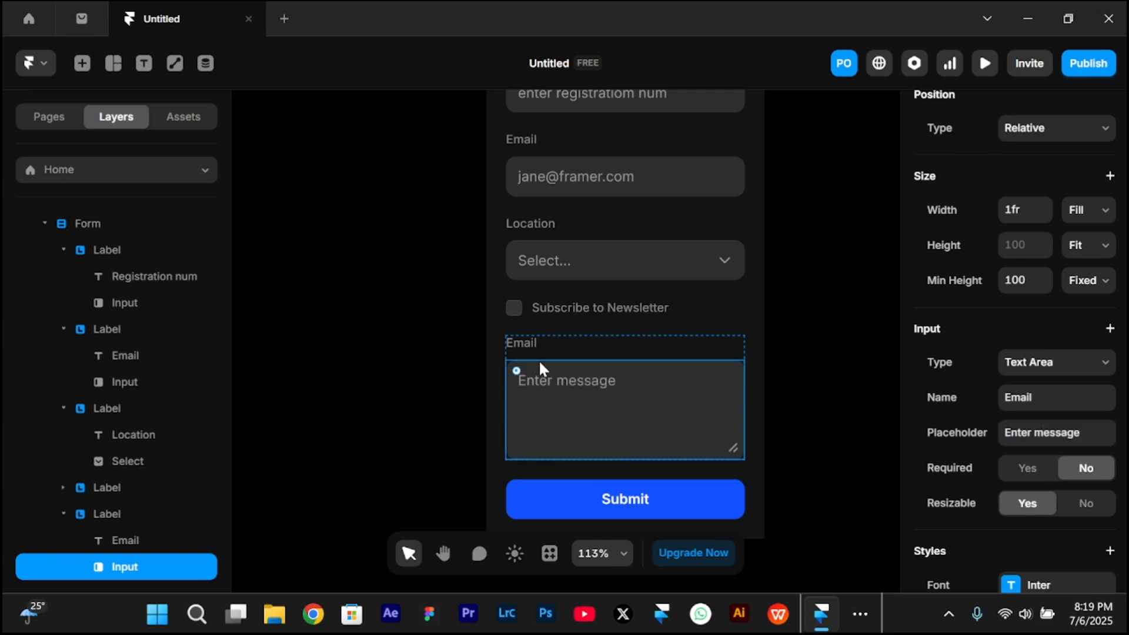
pyautogui.click(516, 348)
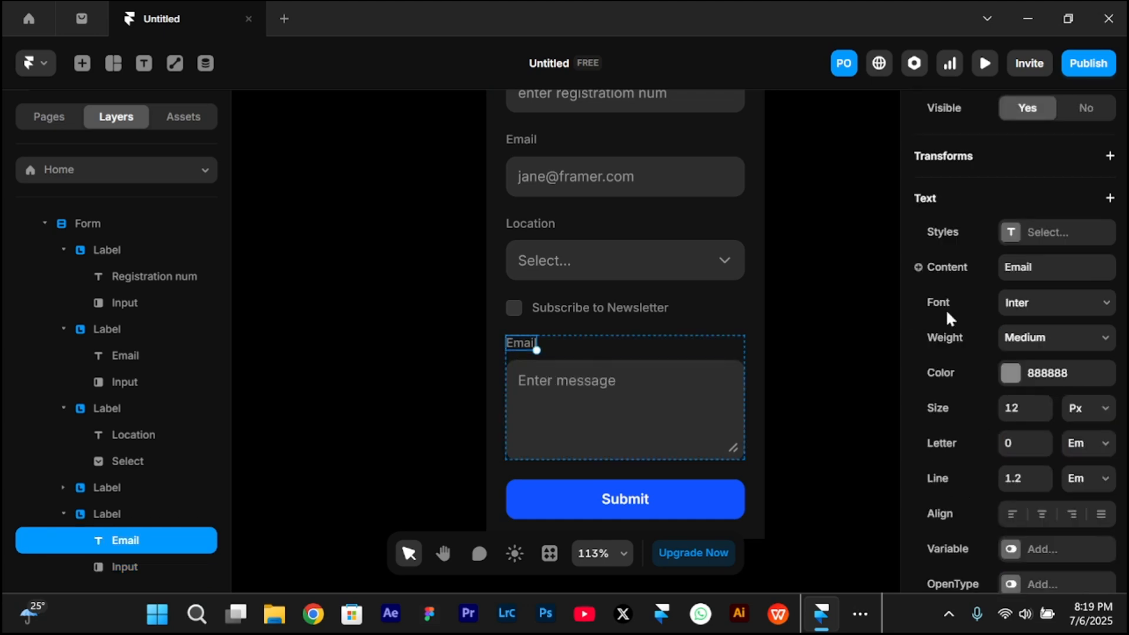
pyautogui.click(1026, 267)
pyautogui.write('Message')
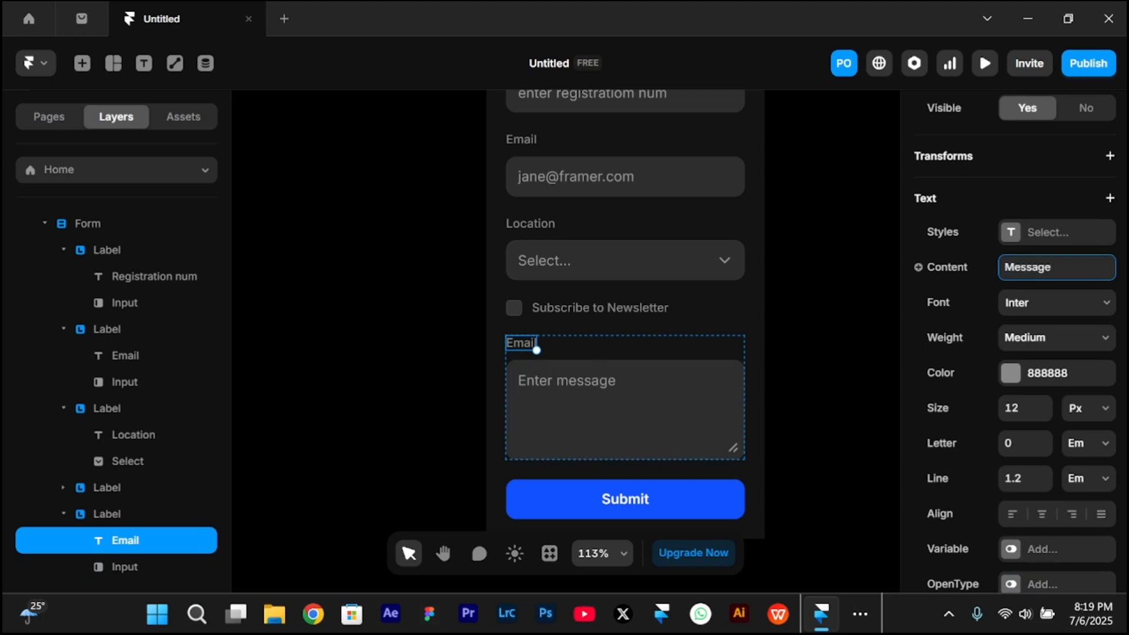
pyautogui.press('Return')
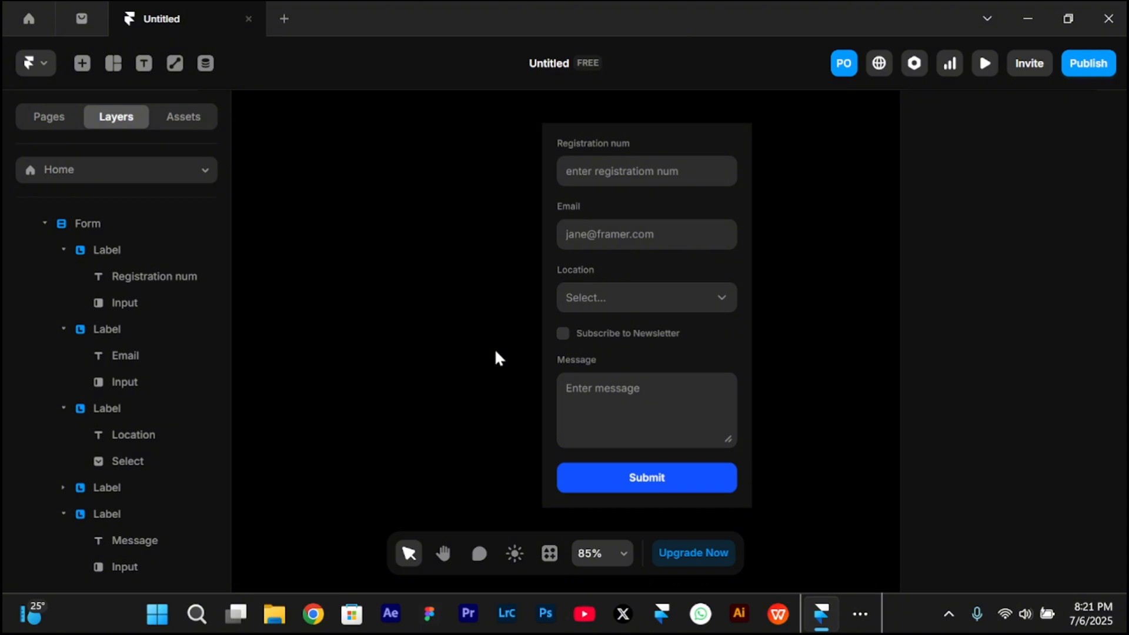
# - Publish the project and open its live framer.app site in the browser
pyautogui.click(1077, 61)
pyautogui.click(579, 63)
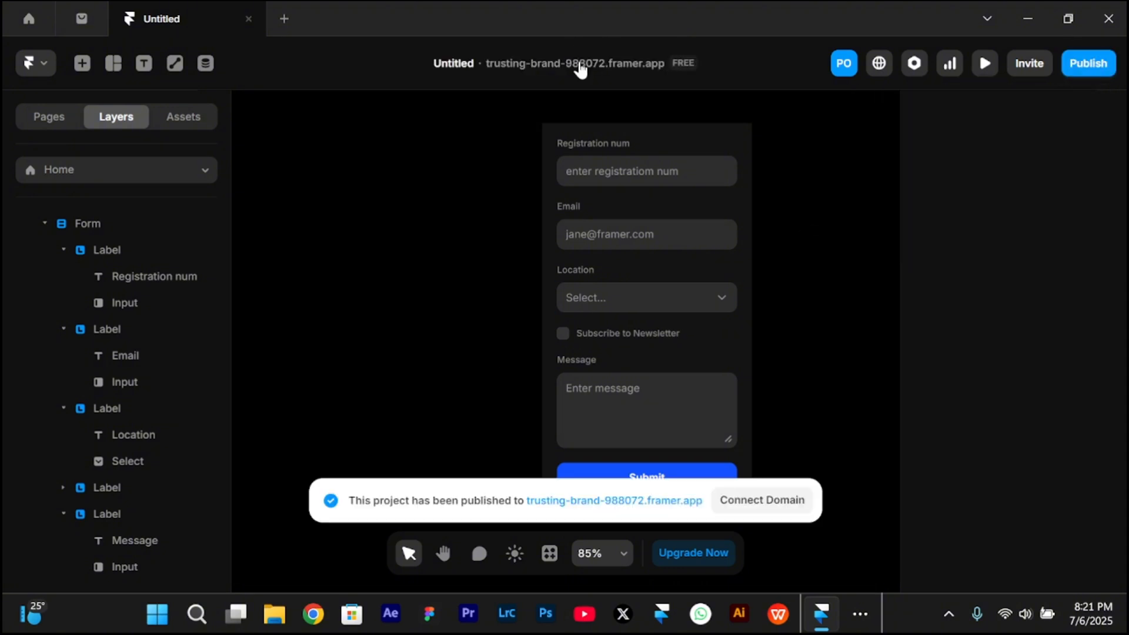
pyautogui.click(579, 64)
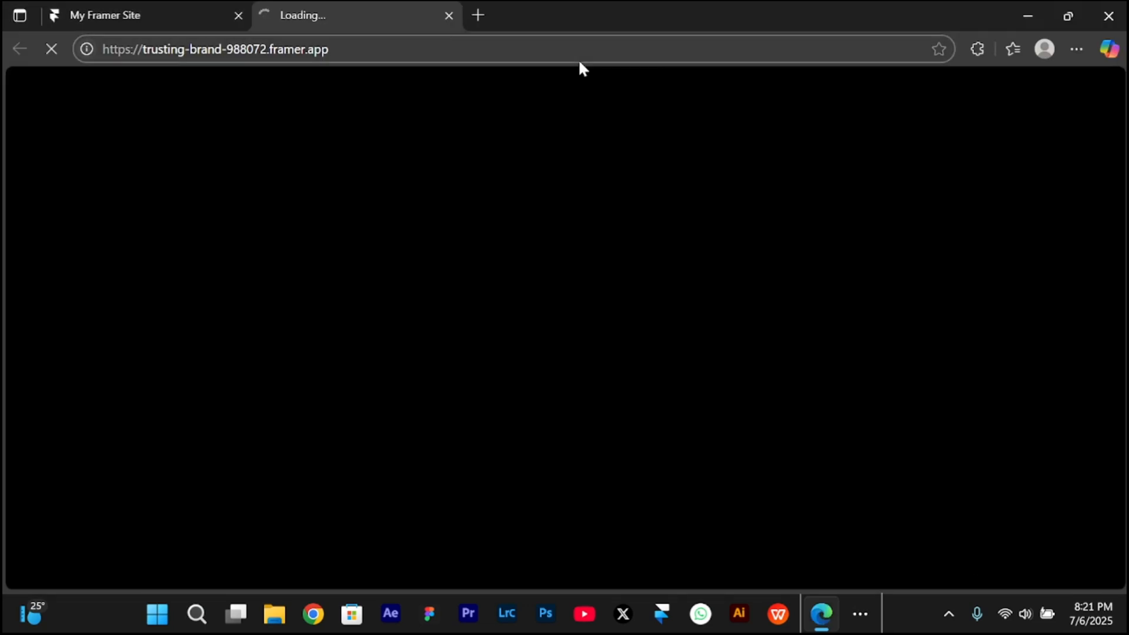
# - Fill in the live form's registration number and email address, using the saved email suggestion
pyautogui.click(558, 184)
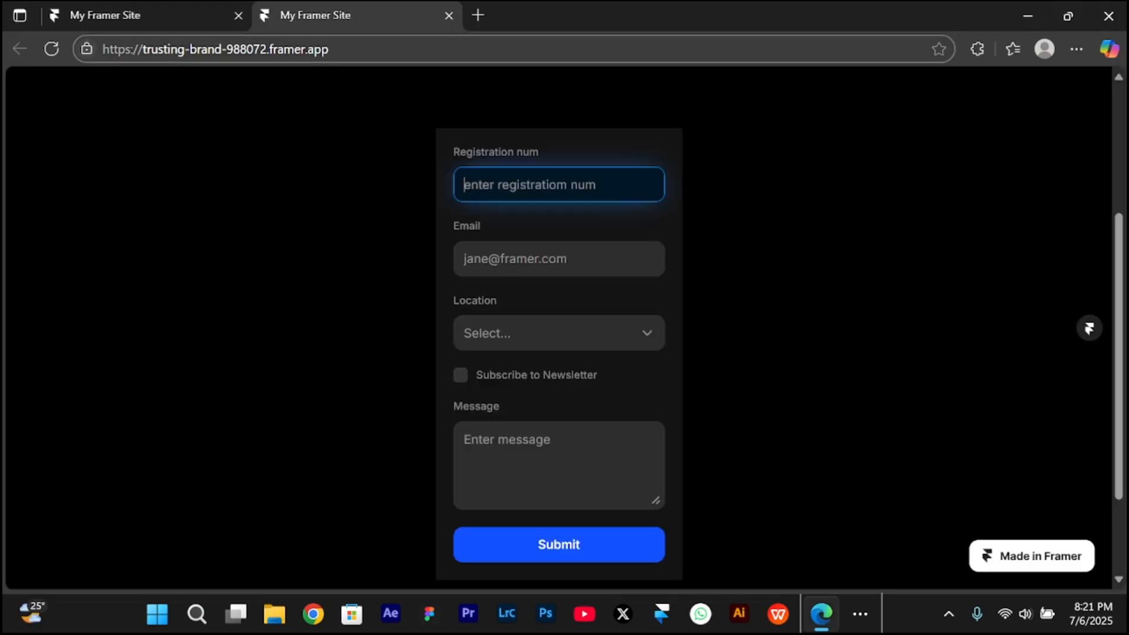
pyautogui.write('1234')
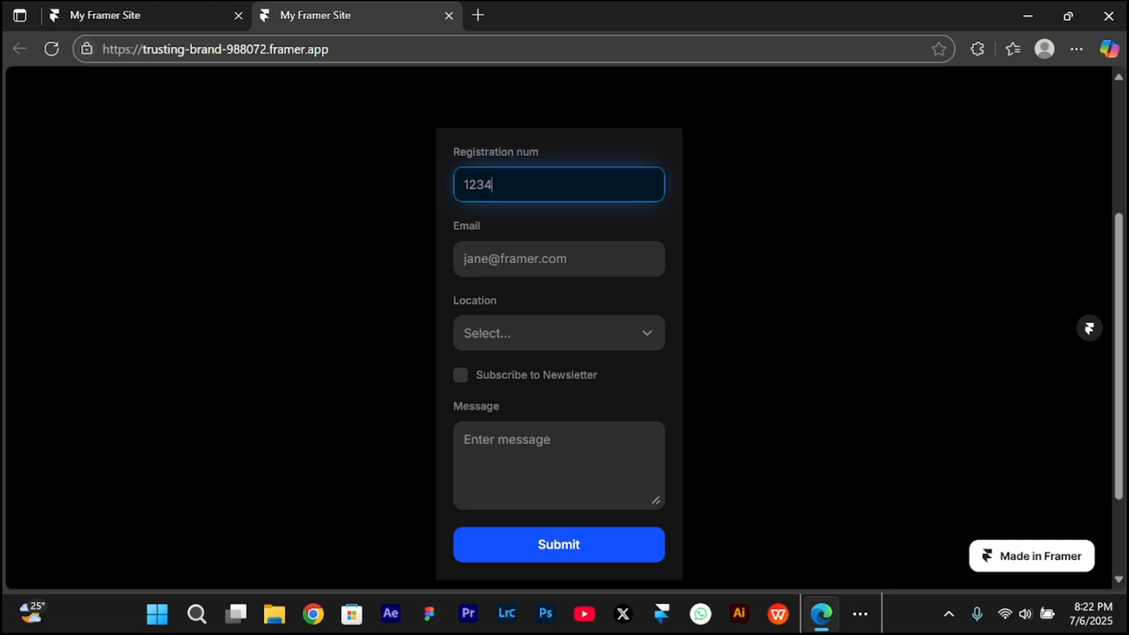
pyautogui.click(537, 268)
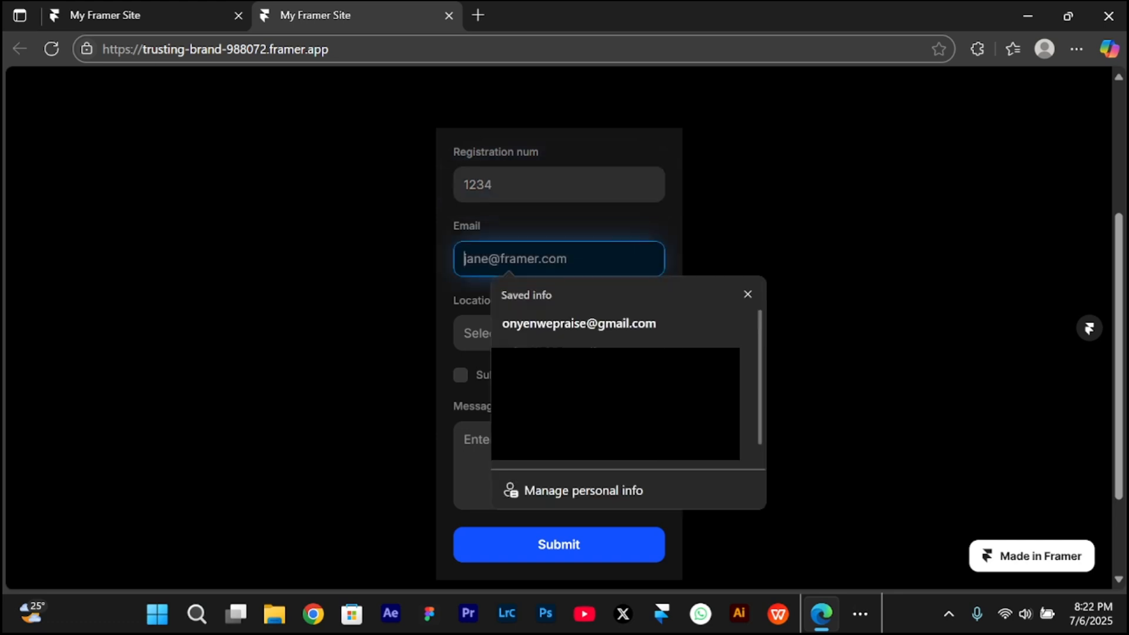
pyautogui.click(544, 323)
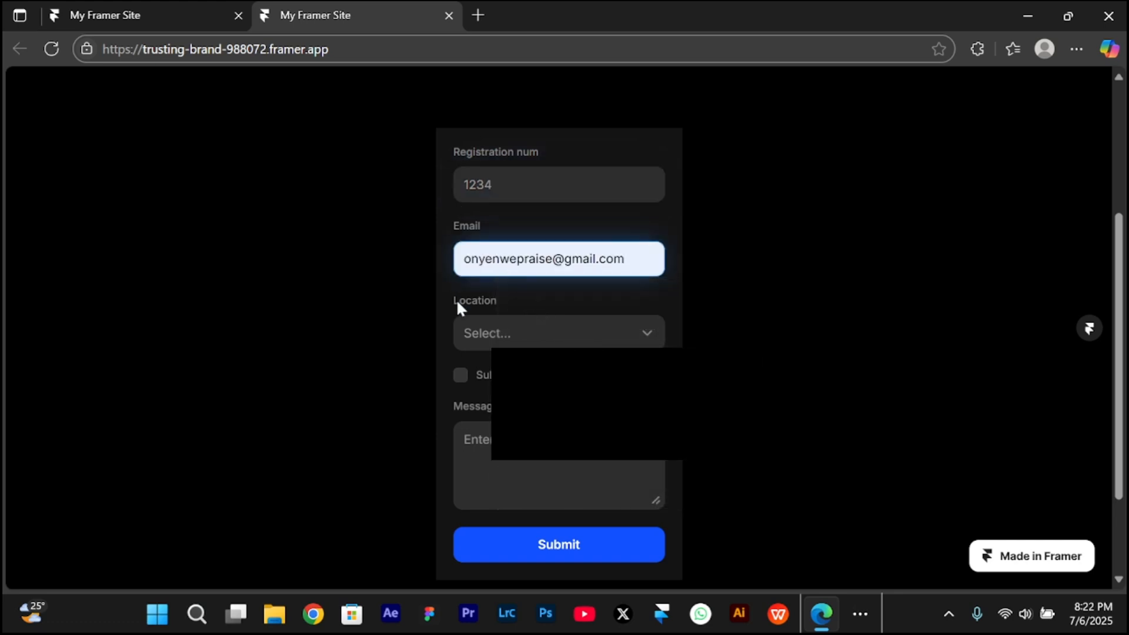
# - Choose Barcelona as the Location and enable Subscribe to Newsletter in the live form
pyautogui.click(534, 322)
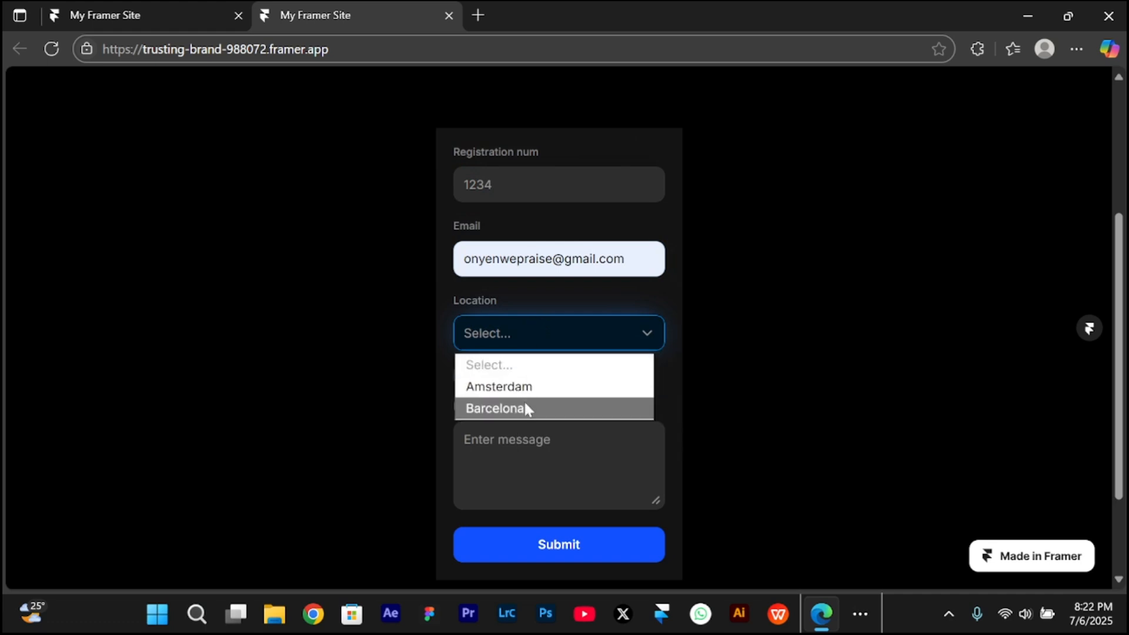
pyautogui.click(532, 408)
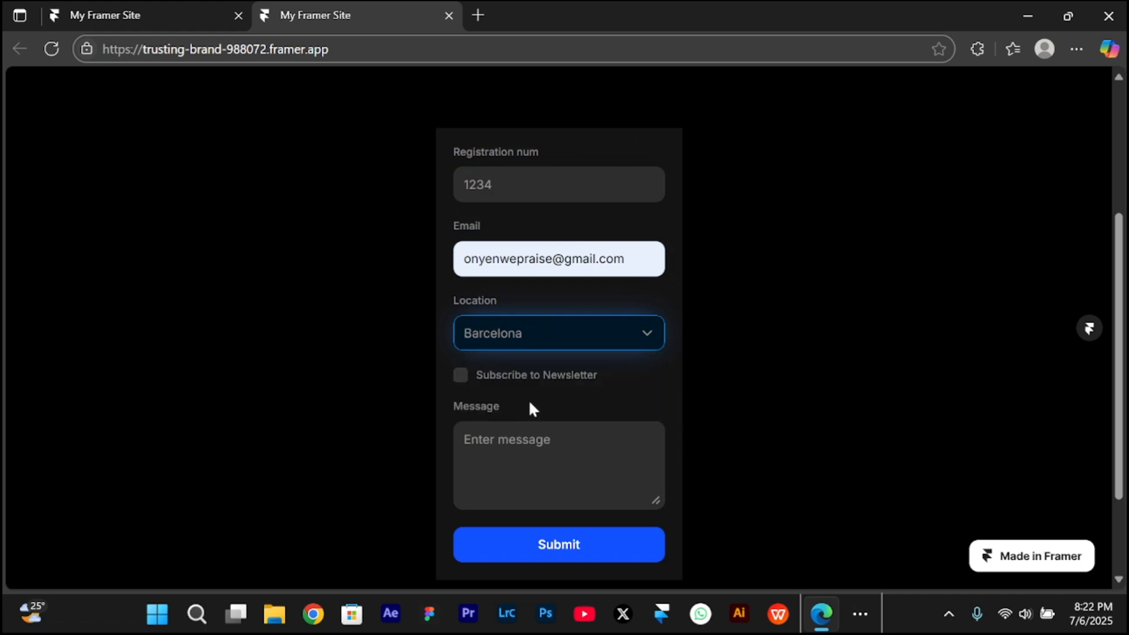
pyautogui.scroll(-2, 529, 404)
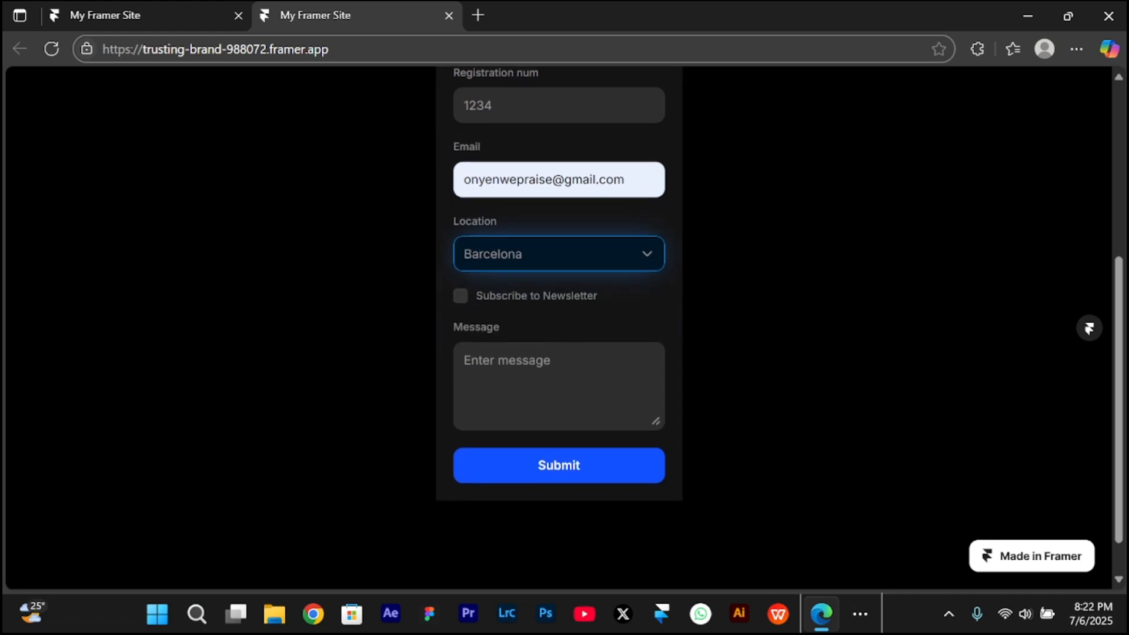
pyautogui.click(463, 298)
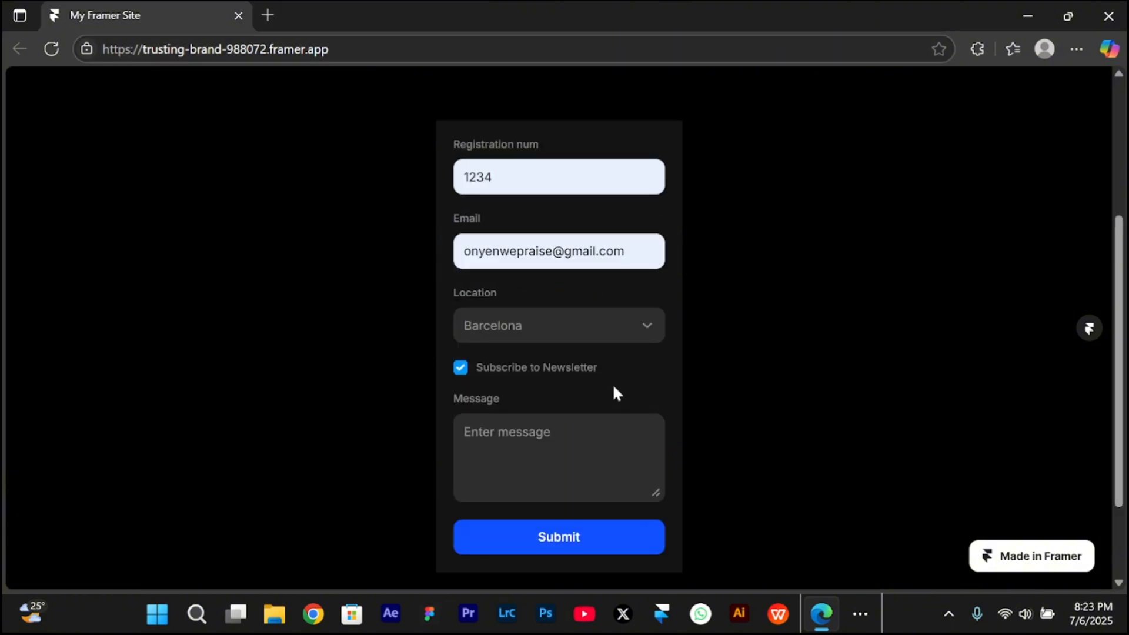
# - Enter a short greeting in the Message field and submit the live form
pyautogui.click(541, 450)
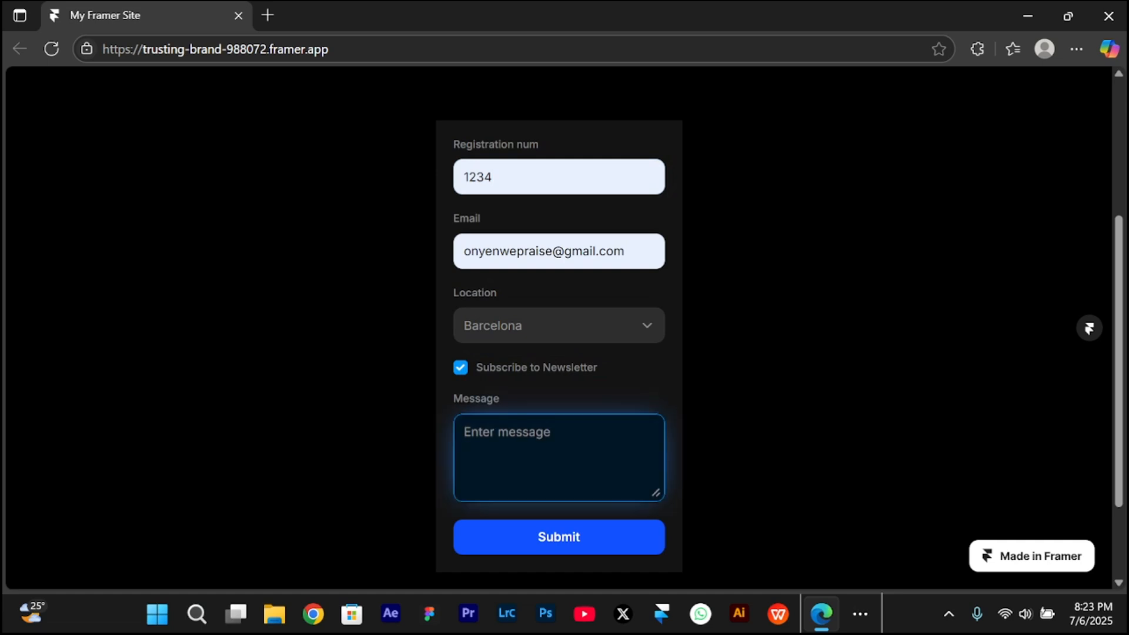
pyautogui.write('hello praise')
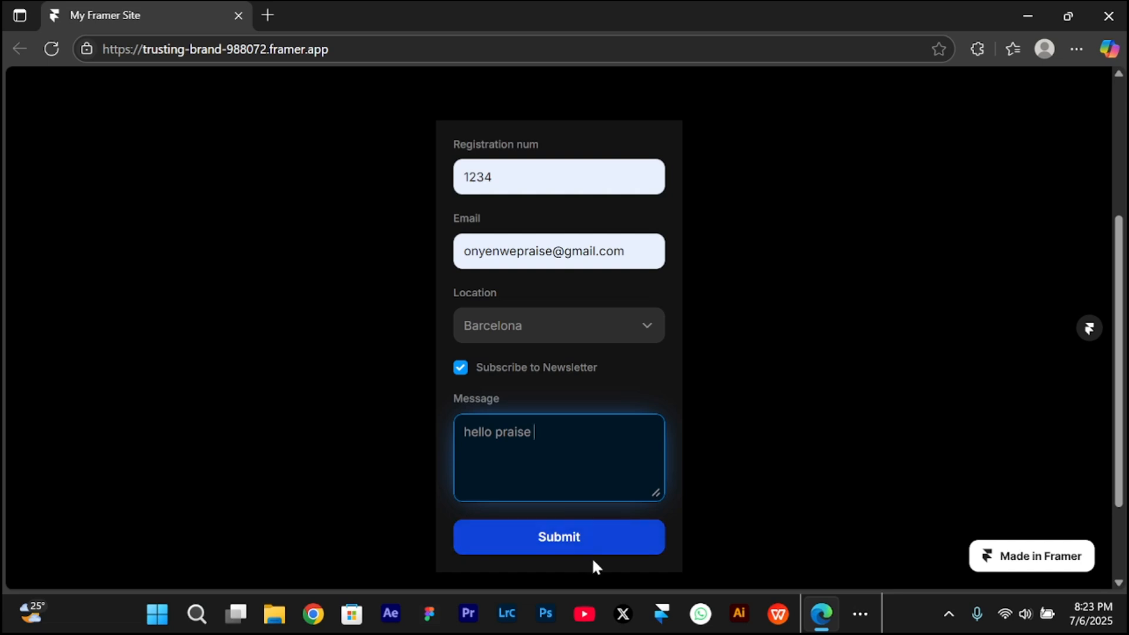
pyautogui.click(629, 538)
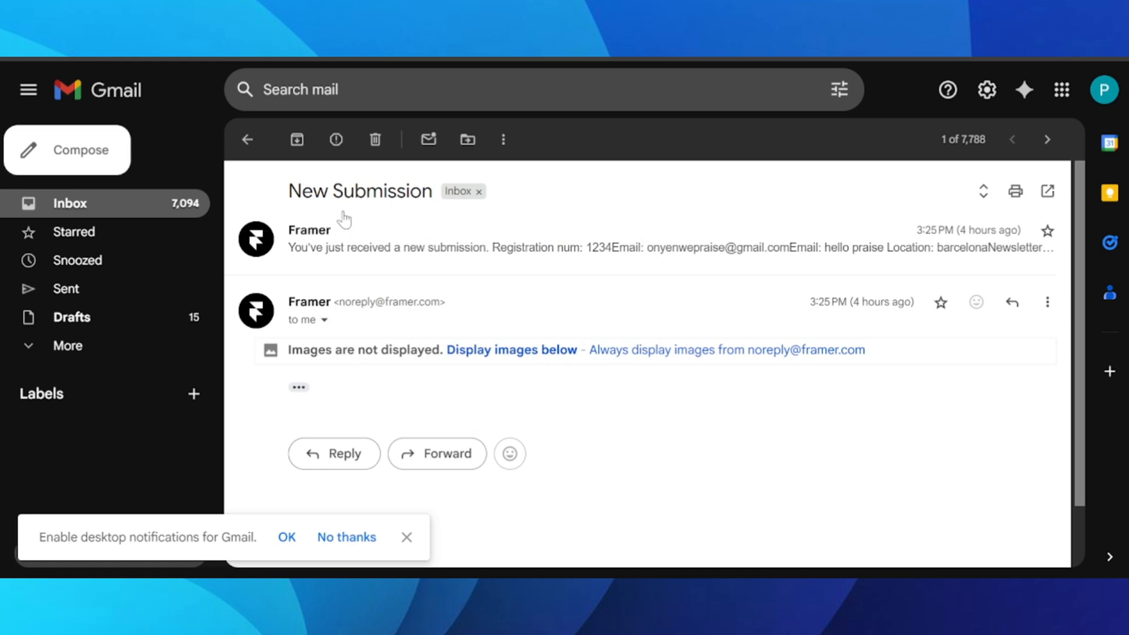
# - Expand the New Submission email from Framer in Gmail and review the submitted form values
pyautogui.click(413, 248)
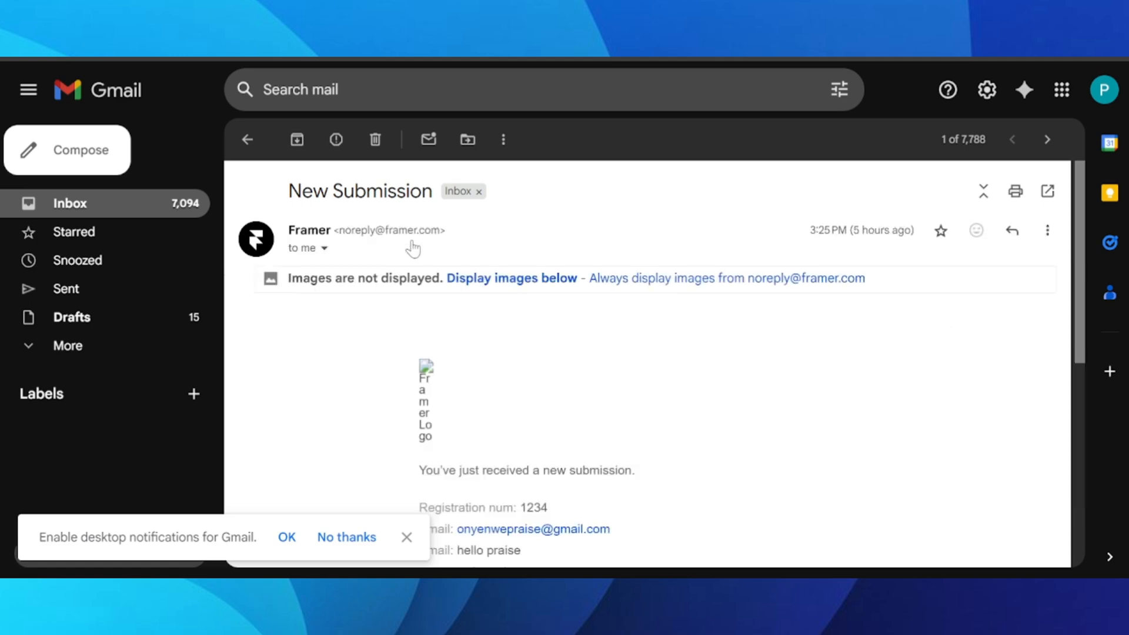
pyautogui.scroll(-6, 413, 248)
pyautogui.scroll(3, 411, 247)
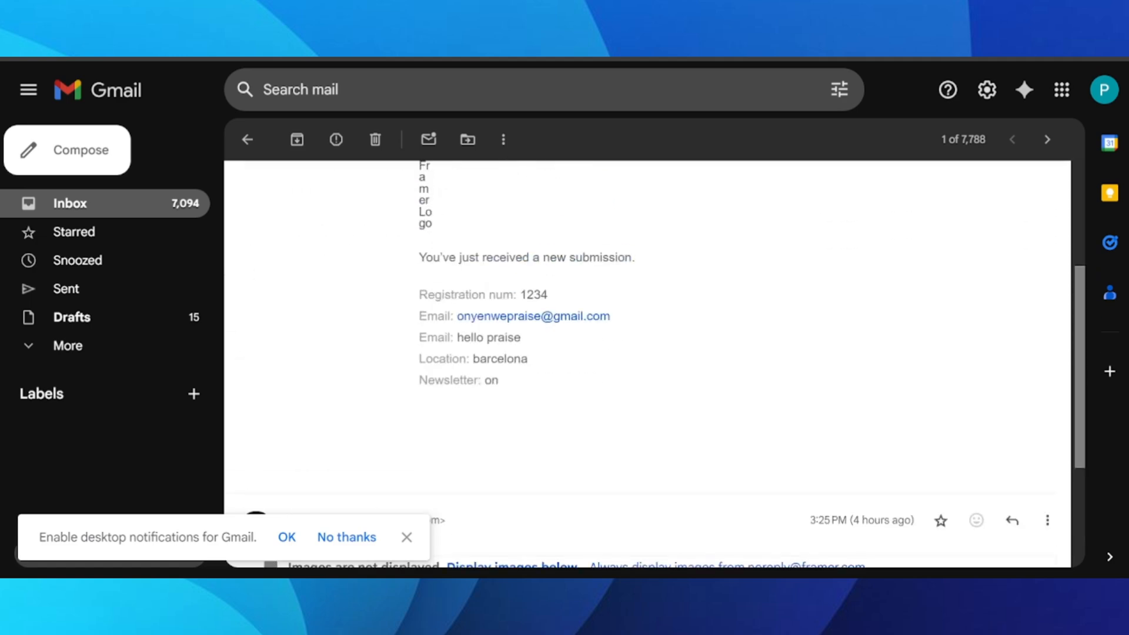